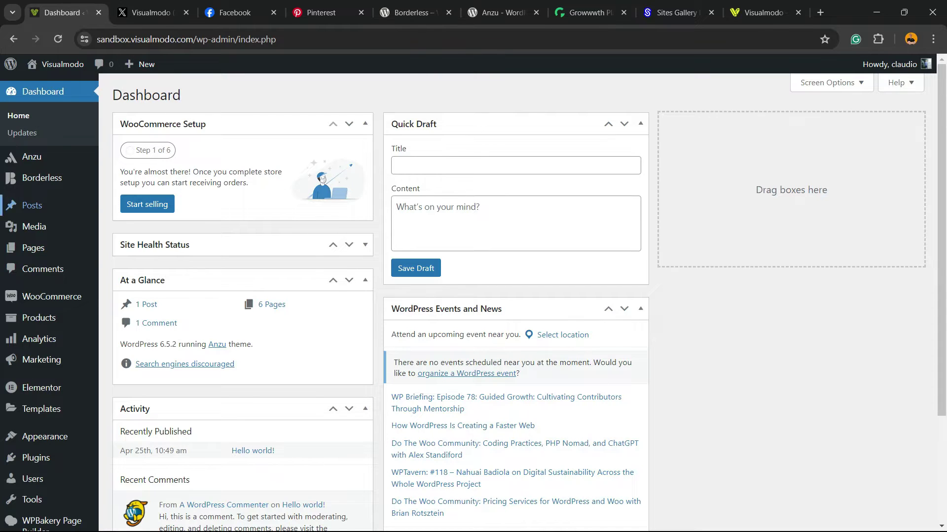
Search the WordPress plugin directory for Social Snap, then install and activate the social share buttons plugin
scroll(30, 205, "down", 3)
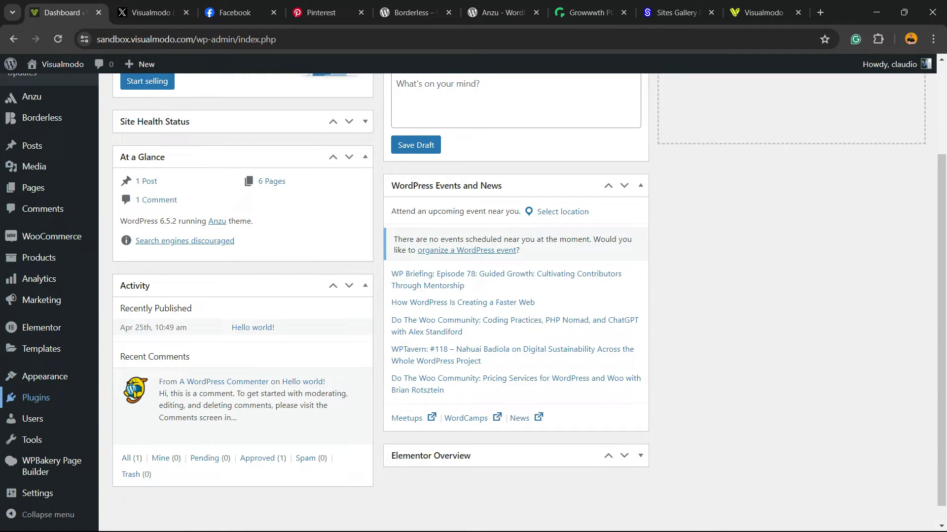
mouse_move(37, 397)
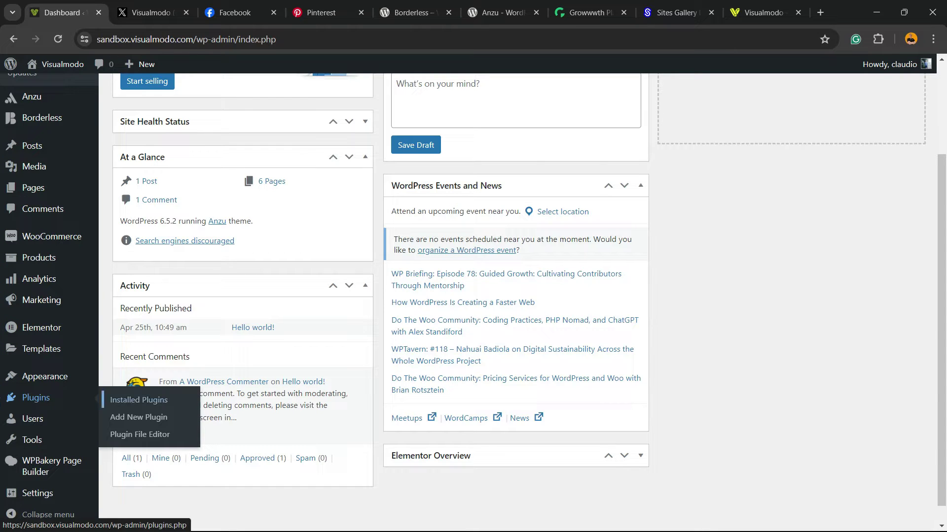
left_click(139, 417)
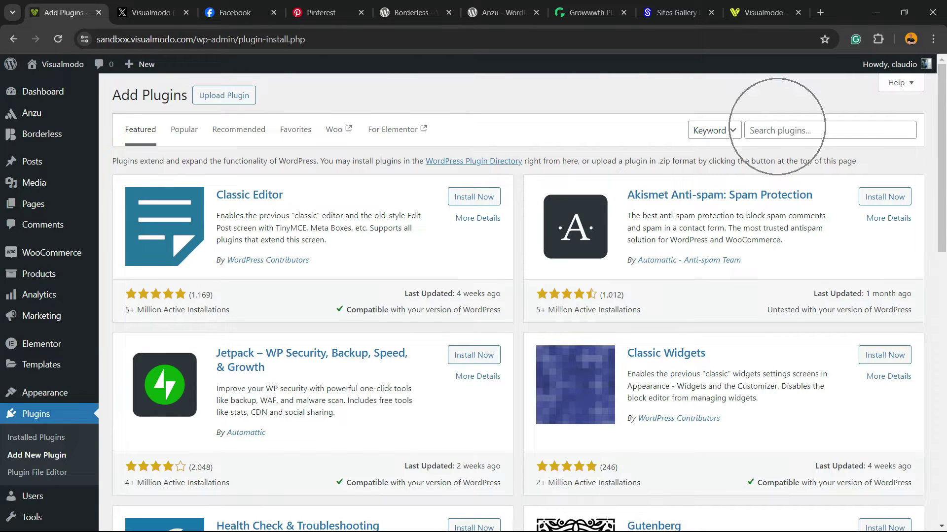
left_click(830, 130)
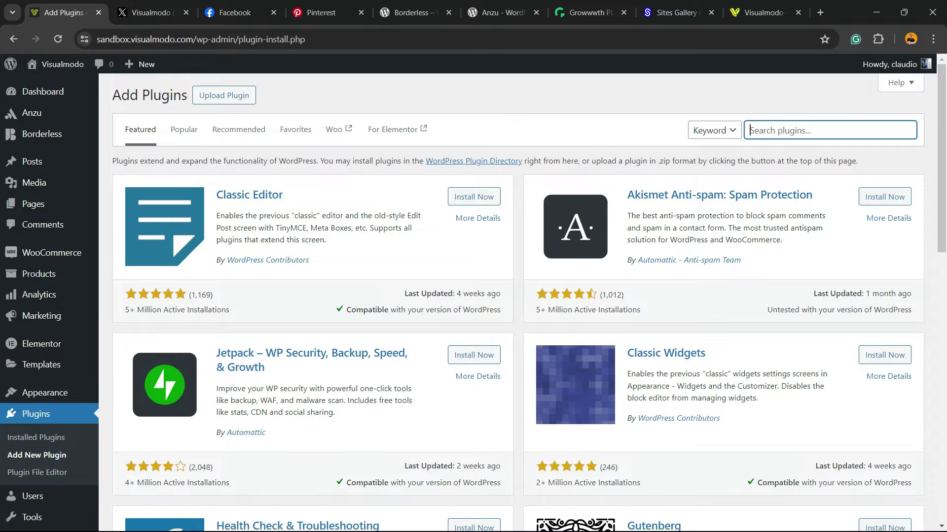
type("Social Snap")
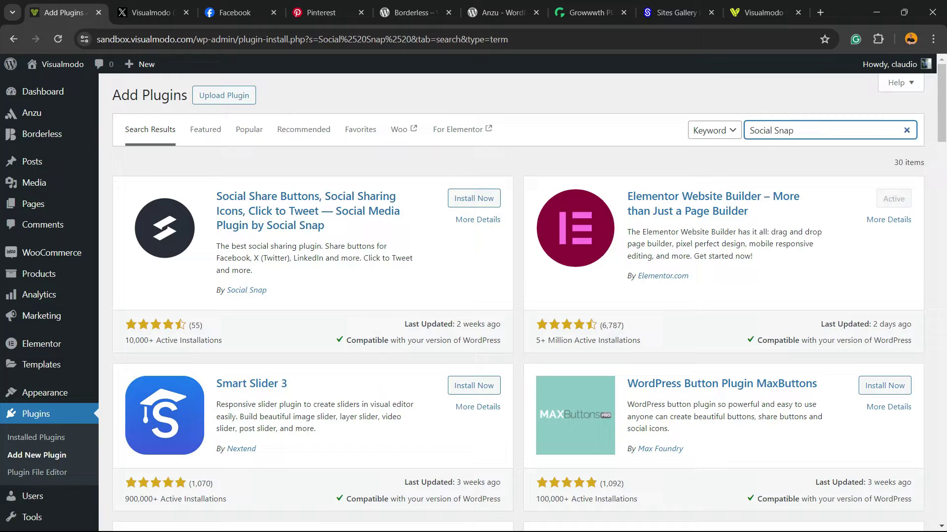
left_click(474, 199)
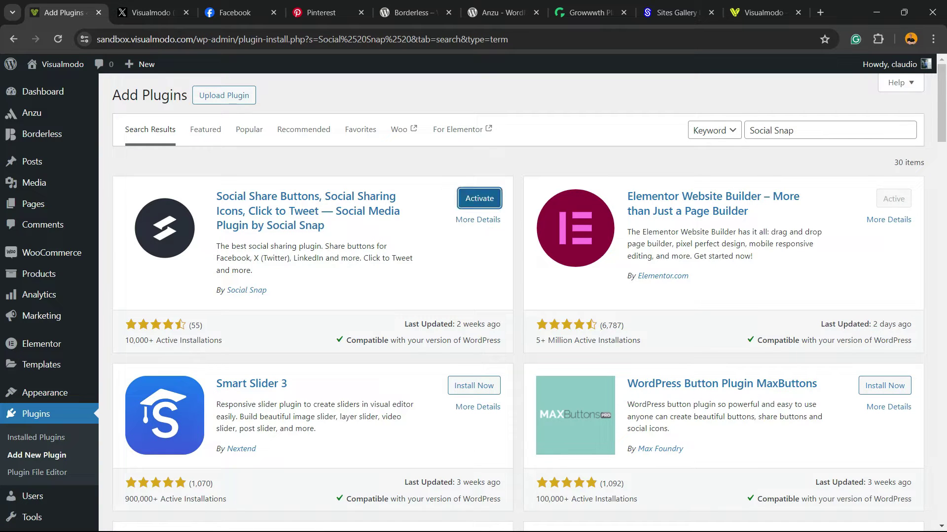
left_click(472, 198)
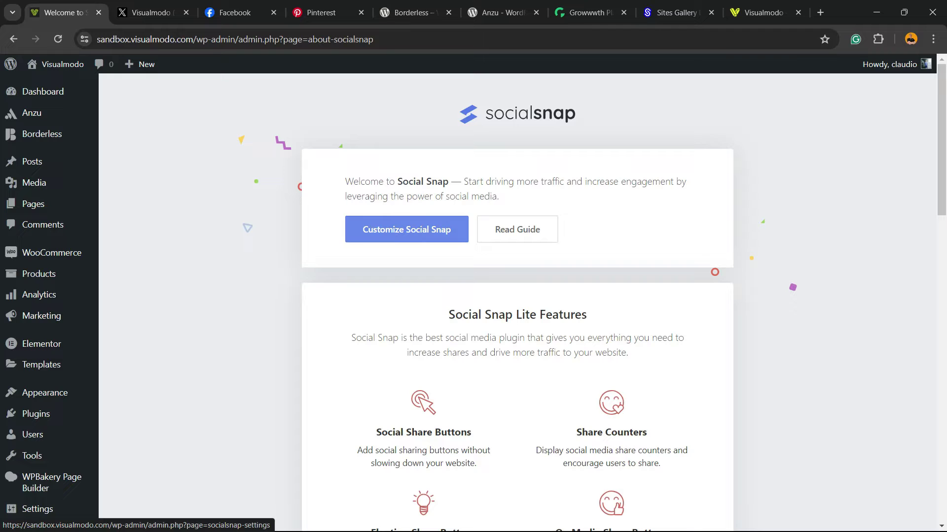
Open the Social Snap settings and go to managing the Social Followers networks
left_click(407, 230)
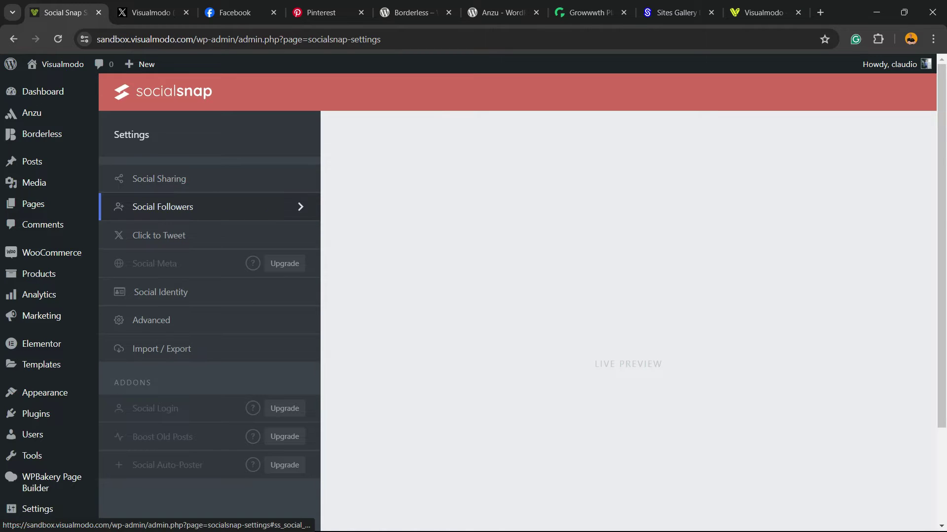
left_click(187, 206)
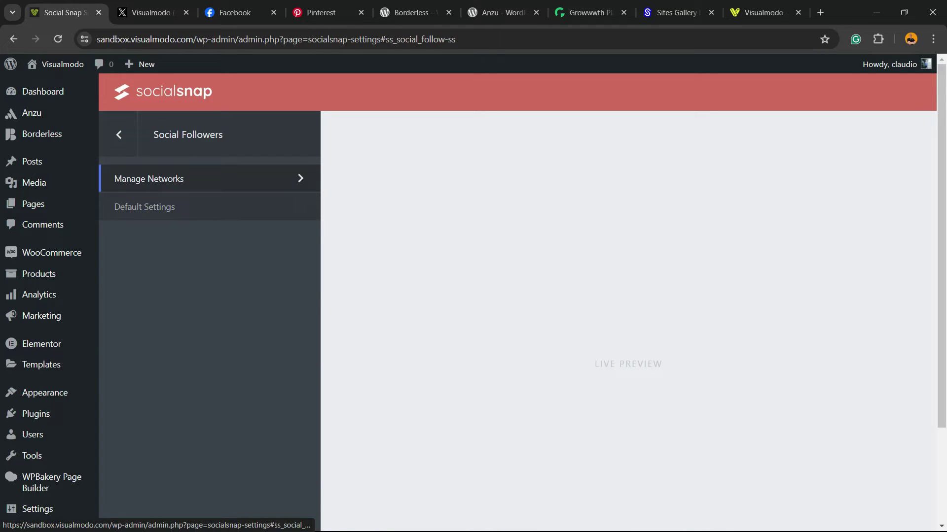
left_click(197, 179)
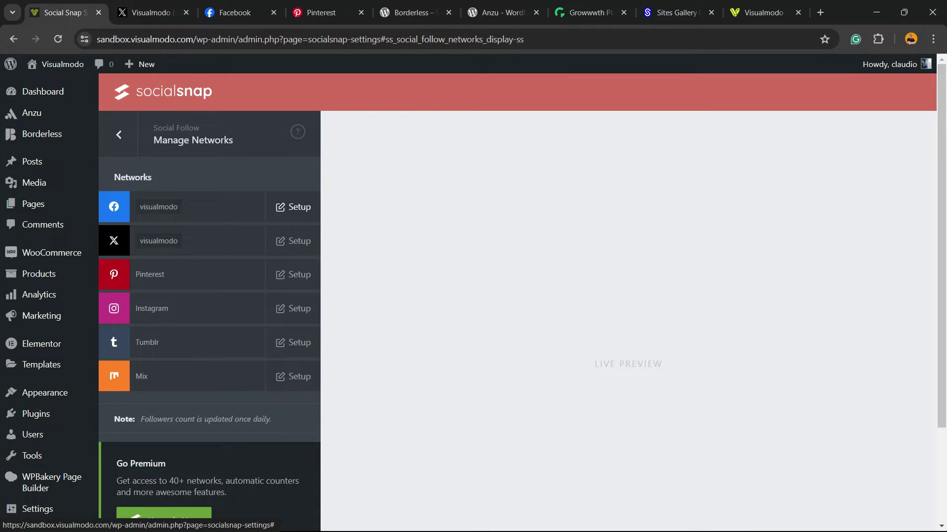
scroll(474, 296, "down", 3)
scroll(473, 296, "up", 3)
Open the Facebook network setup and review its username, profile URL and button label
left_click(293, 207)
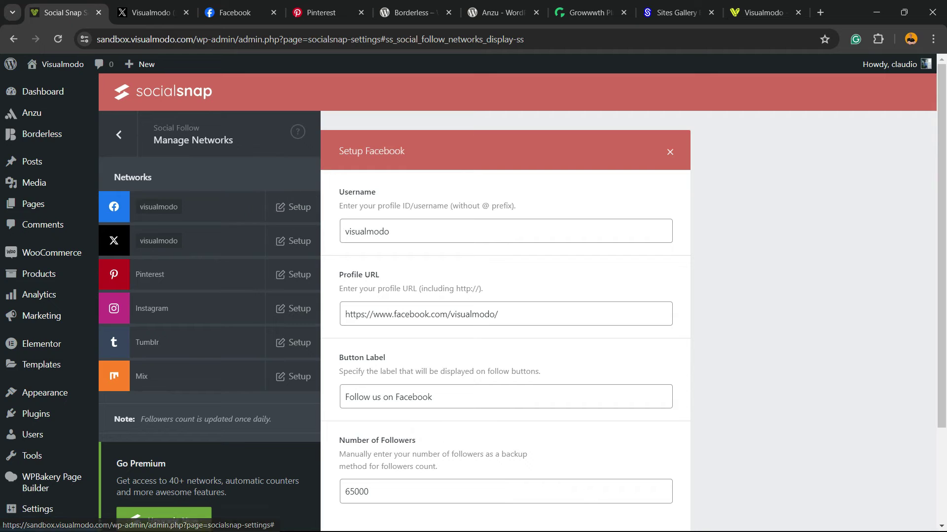
left_click(390, 231)
key("ctrl+a")
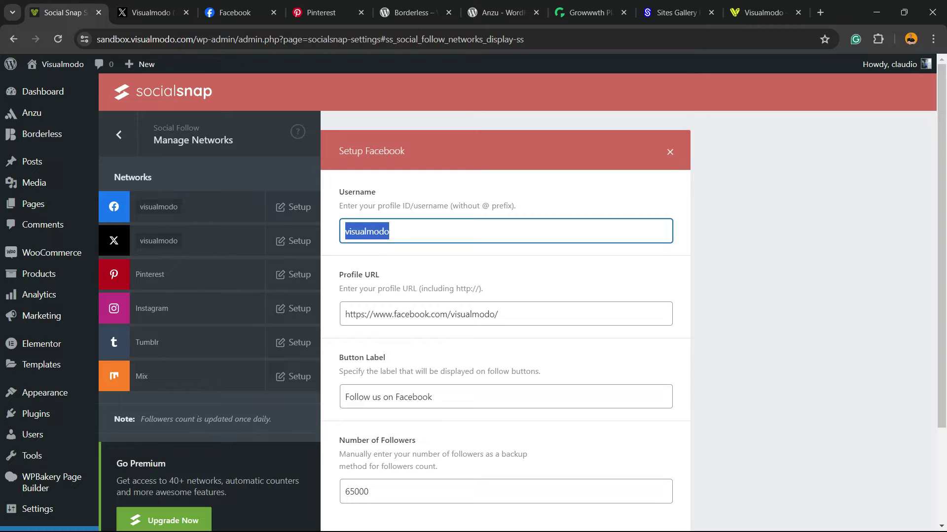
key("Tab")
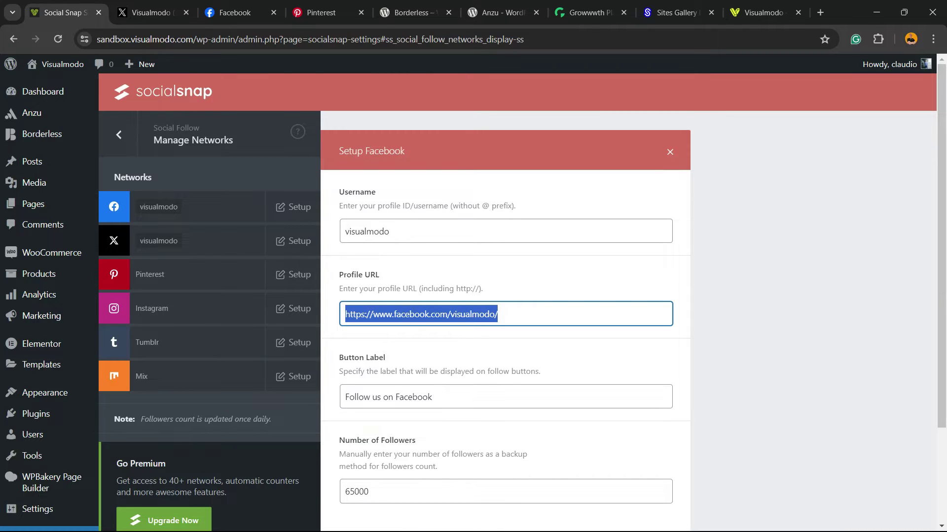
scroll(473, 301, "down", 2)
key("Tab")
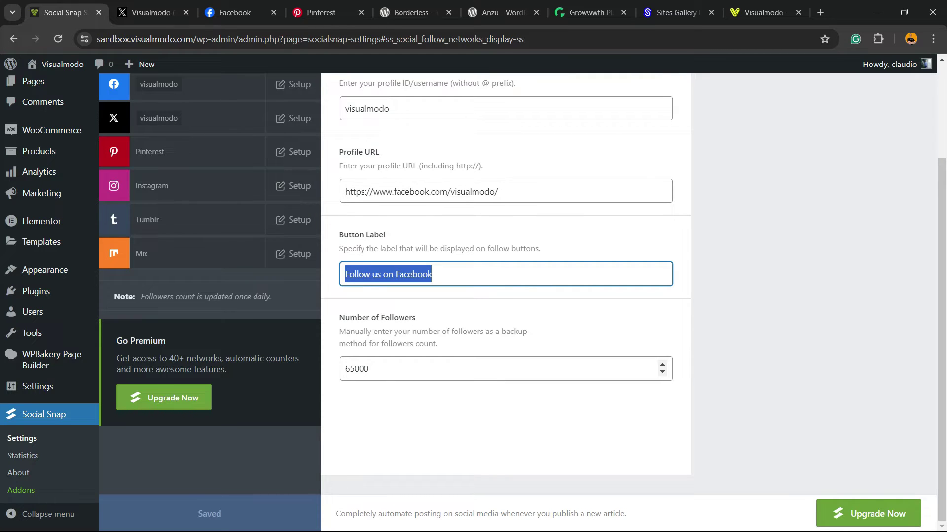
Check the follower count on the Visualmodo Facebook page and set Facebook's number of followers to 63000
left_click(234, 12)
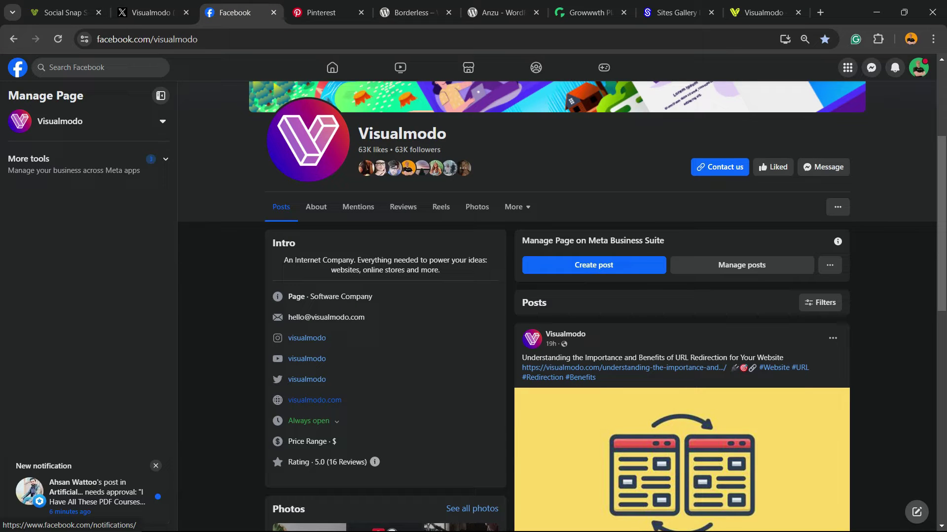
left_click(59, 13)
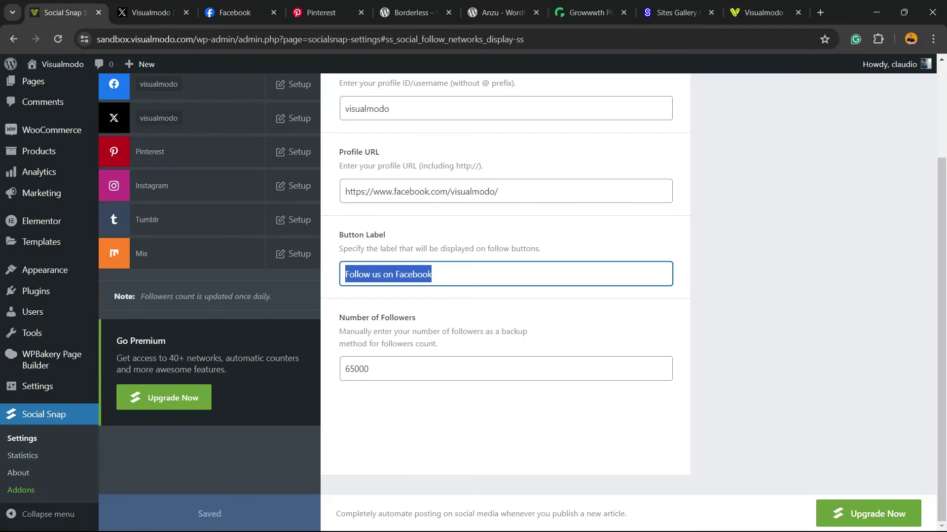
left_click(350, 369)
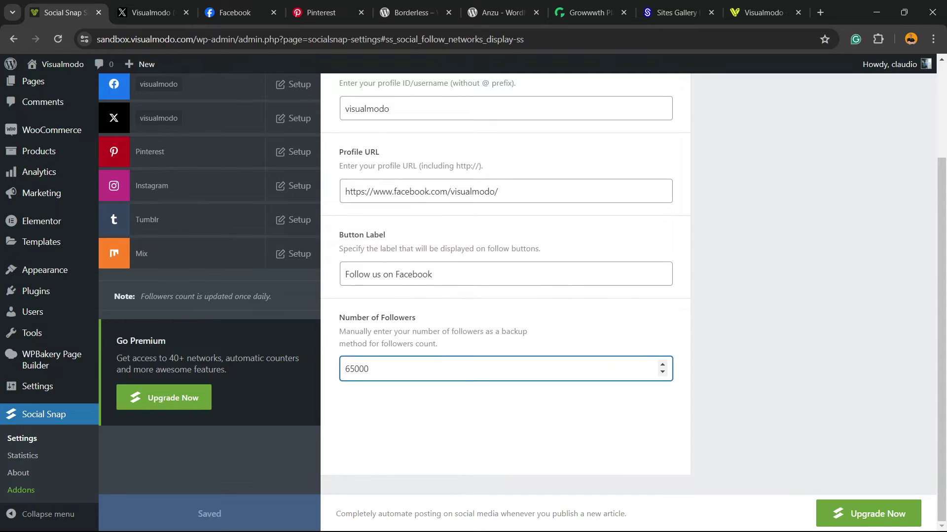
key("shift+Right")
type("3")
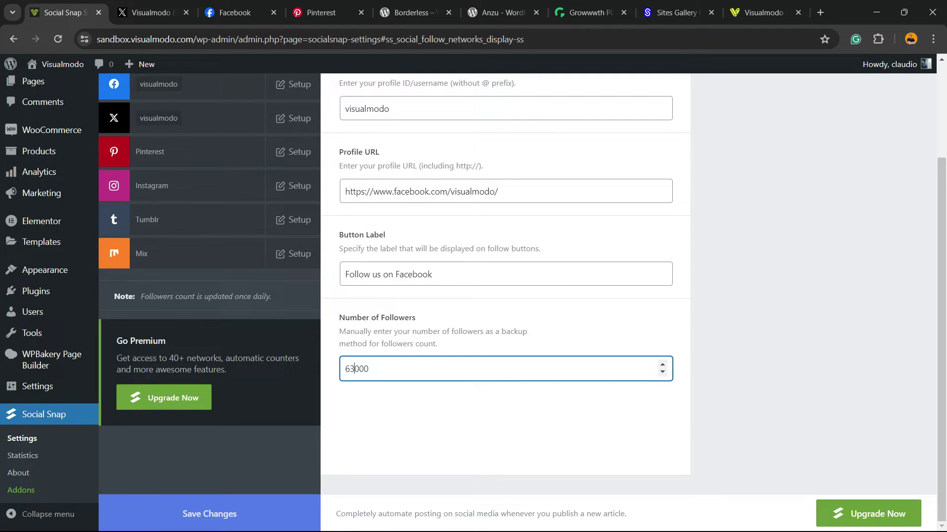
scroll(293, 118, "up", 3)
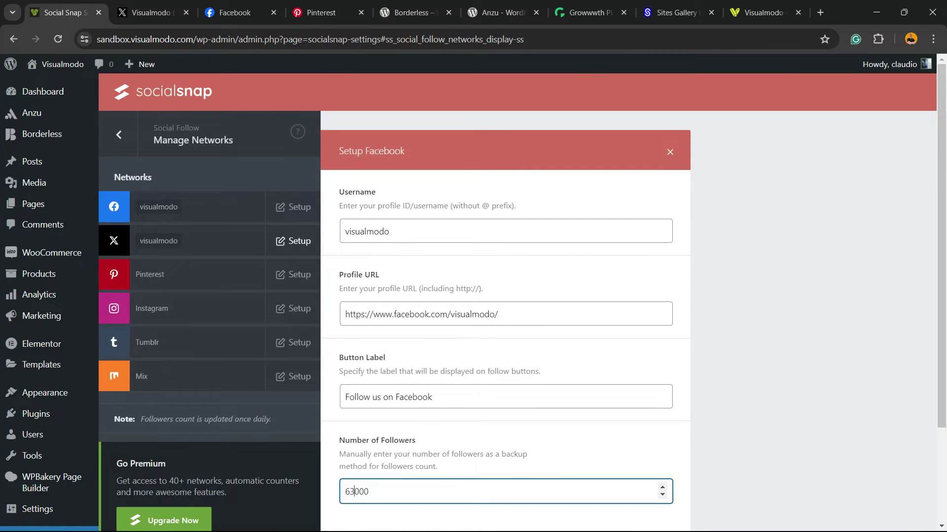
left_click(292, 241)
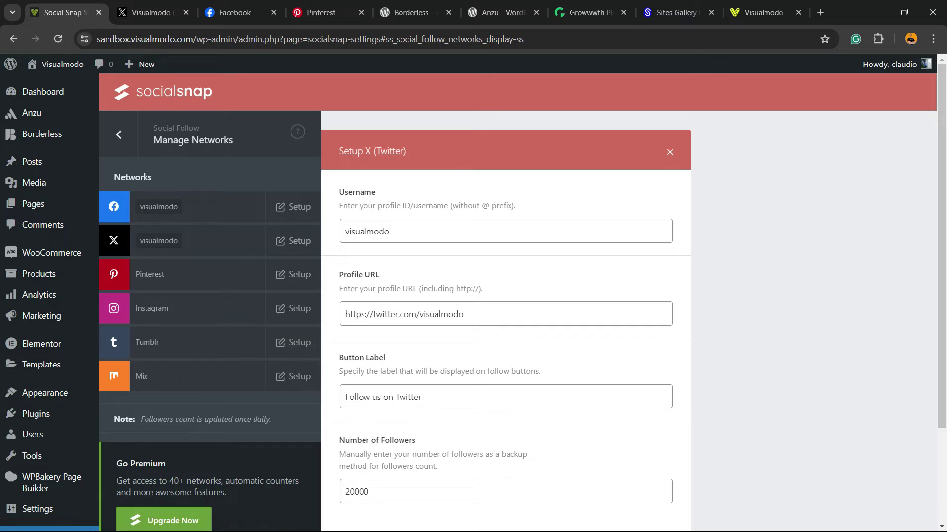
left_click(292, 275)
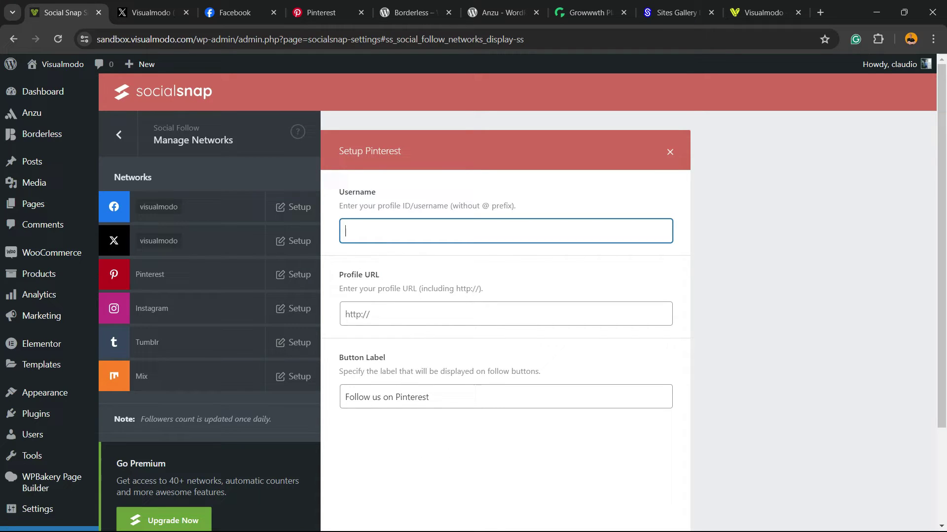
type("visualmodo")
left_click(320, 12)
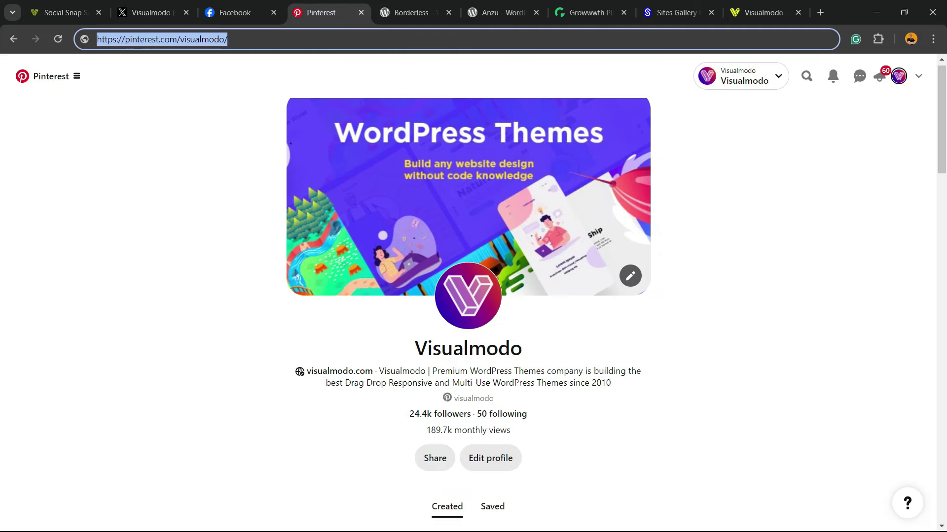
left_click(64, 13)
key("Tab")
type("https://pinterest.com/visualmodo/")
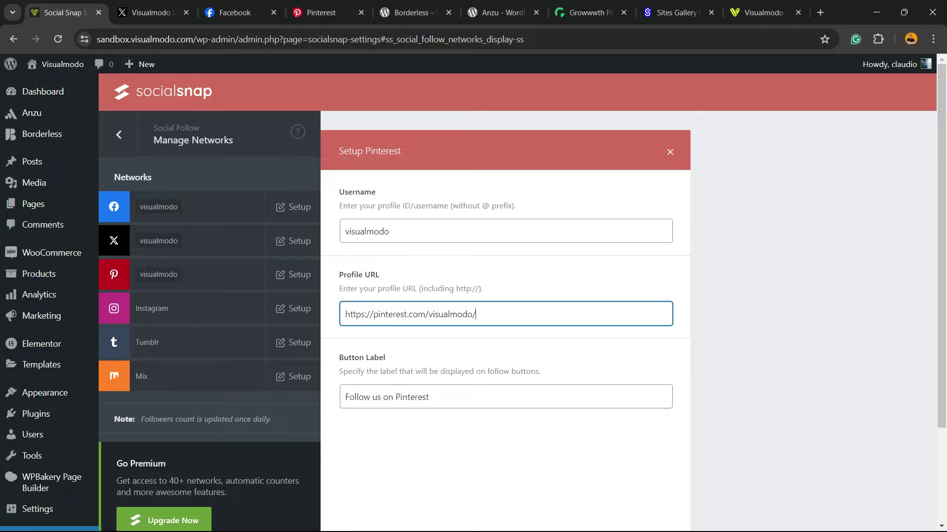
Review the Pinterest button label and save the social network changes
left_click(370, 398)
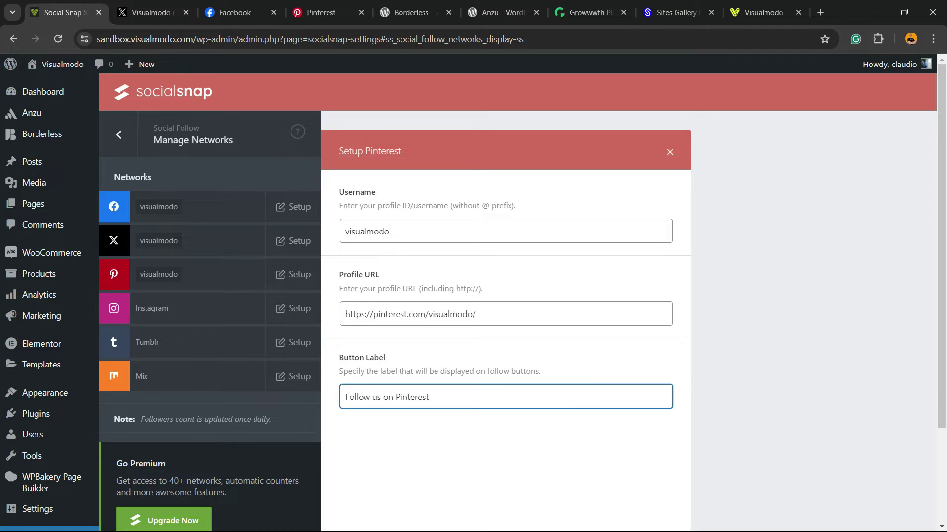
key("ctrl+a")
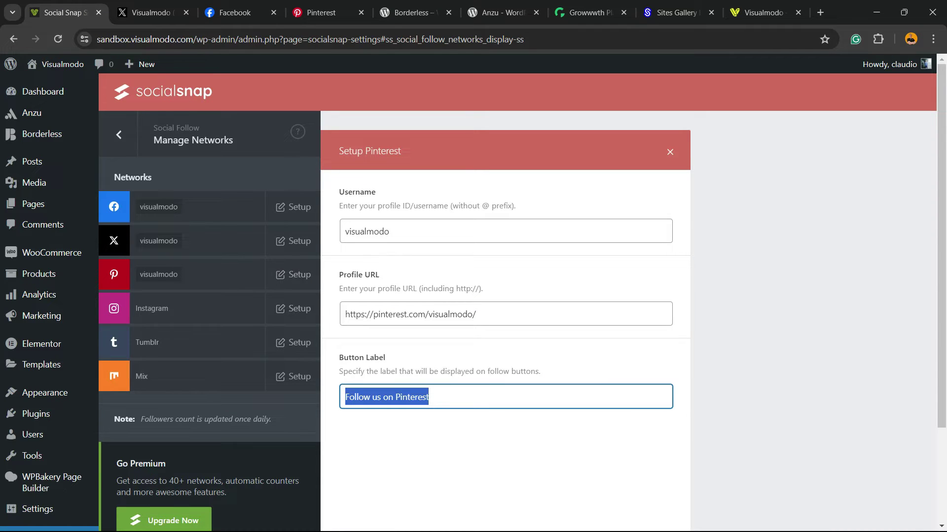
scroll(207, 444, "down", 3)
left_click(197, 512)
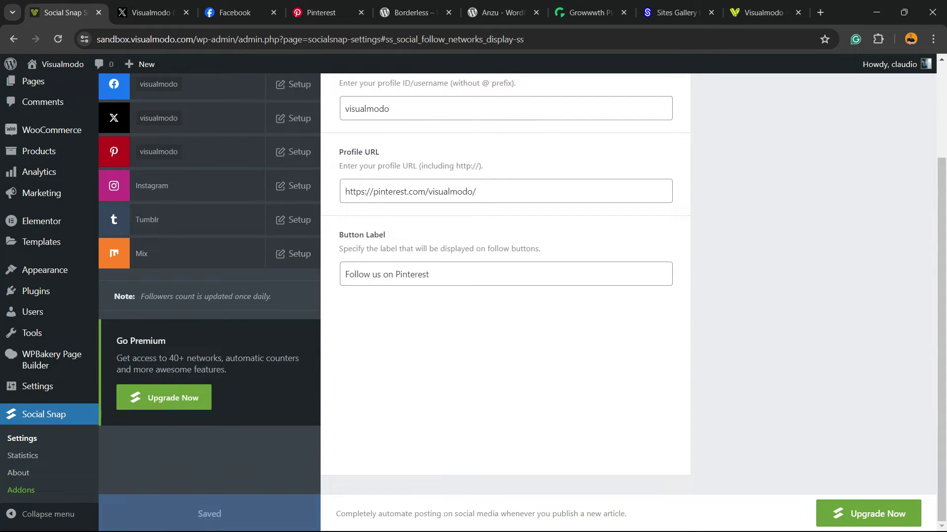
Open the default settings of Social Followers and look through the button display options
scroll(473, 295, "up", 3)
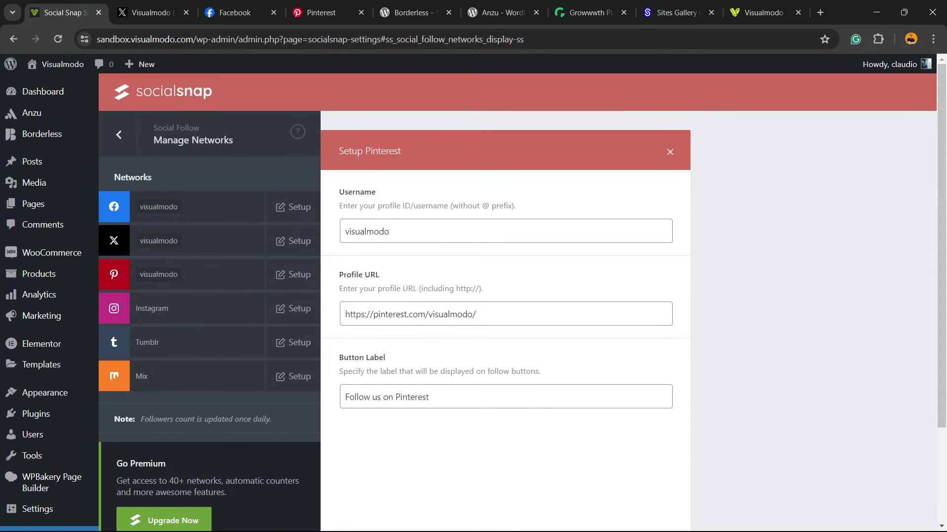
left_click(119, 134)
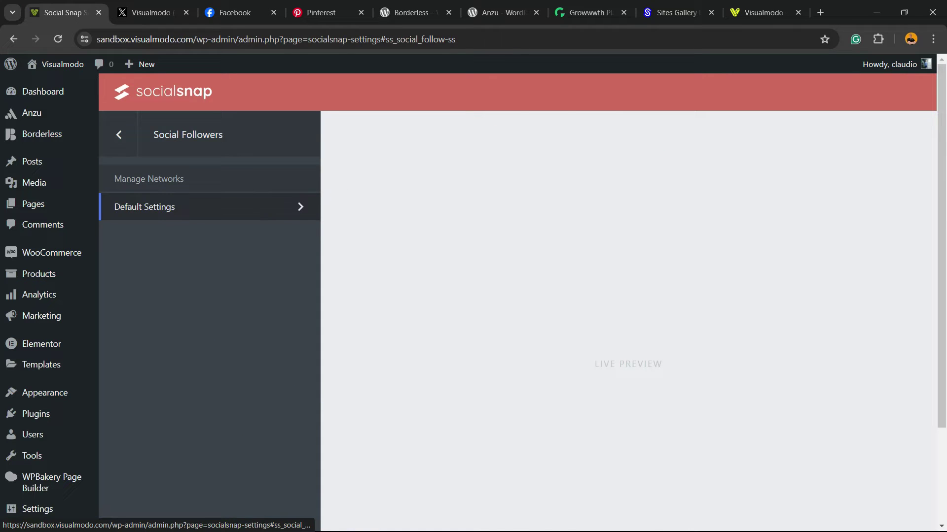
left_click(197, 206)
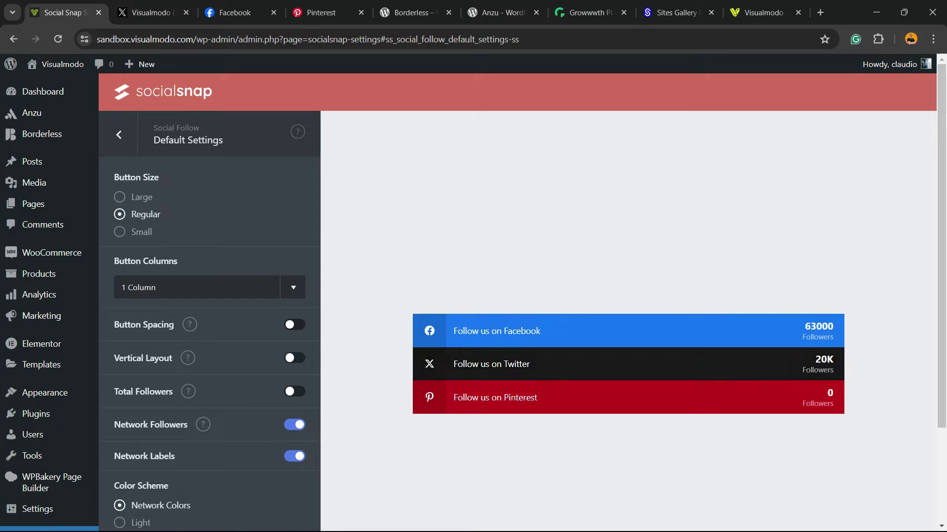
scroll(629, 316, "down", 3)
scroll(628, 316, "up", 3)
scroll(517, 296, "down", 2)
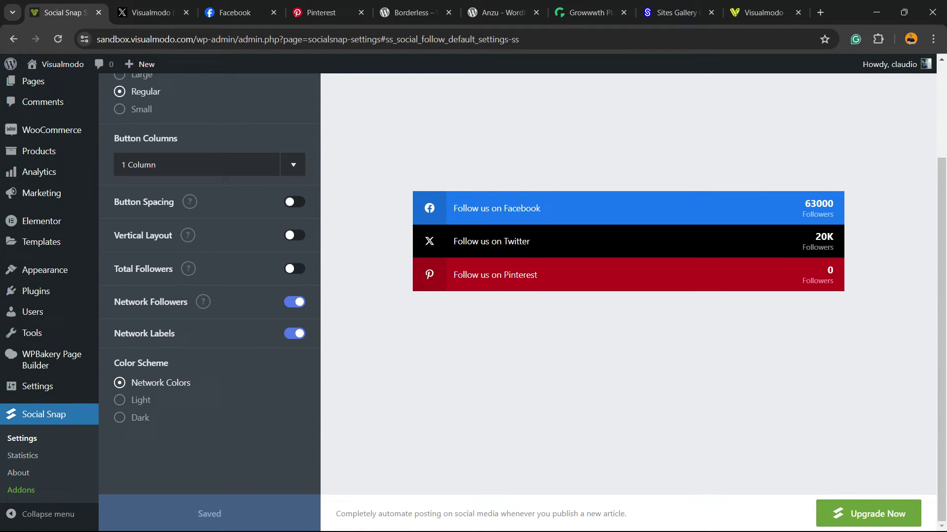
Try the Large, Regular and Small sizes for the follow buttons in turn
scroll(518, 296, "up", 2)
left_click(120, 197)
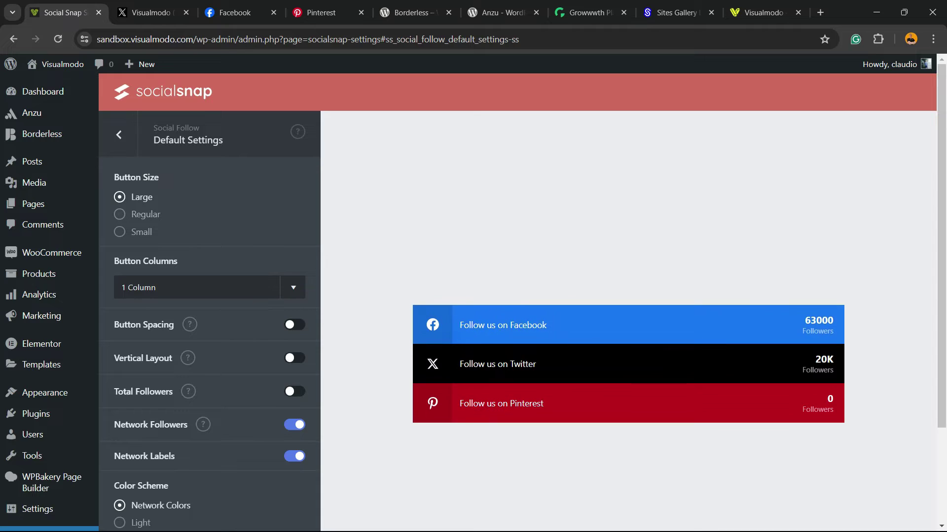
left_click(120, 214)
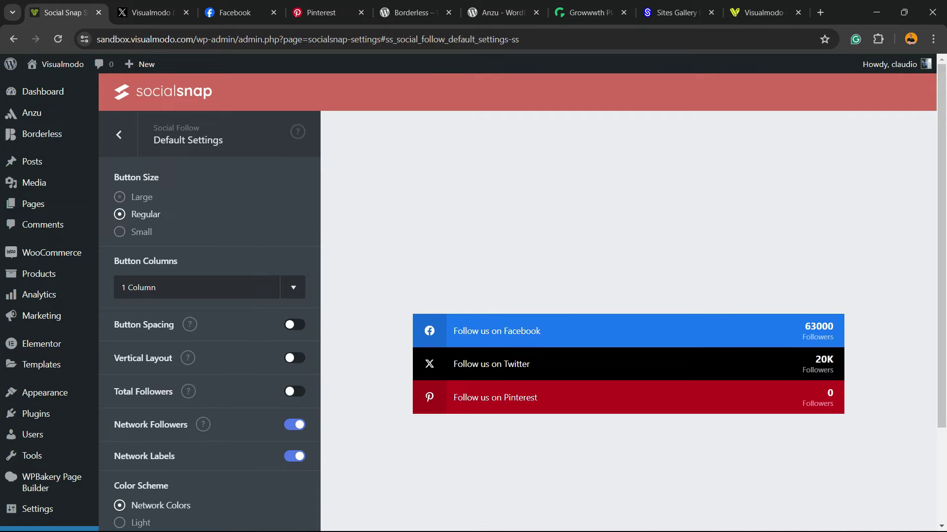
left_click(119, 231)
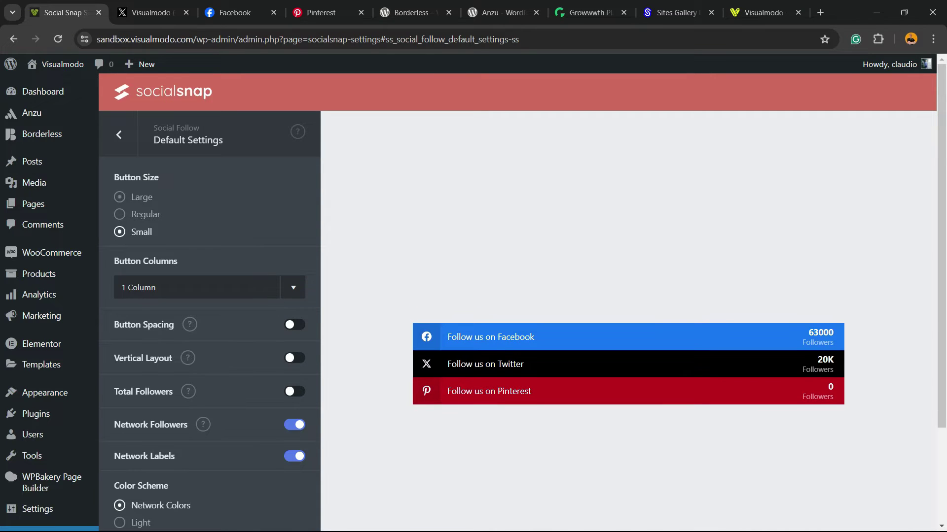
Set the follow button size to Large and the button columns to 2 Columns
left_click(120, 197)
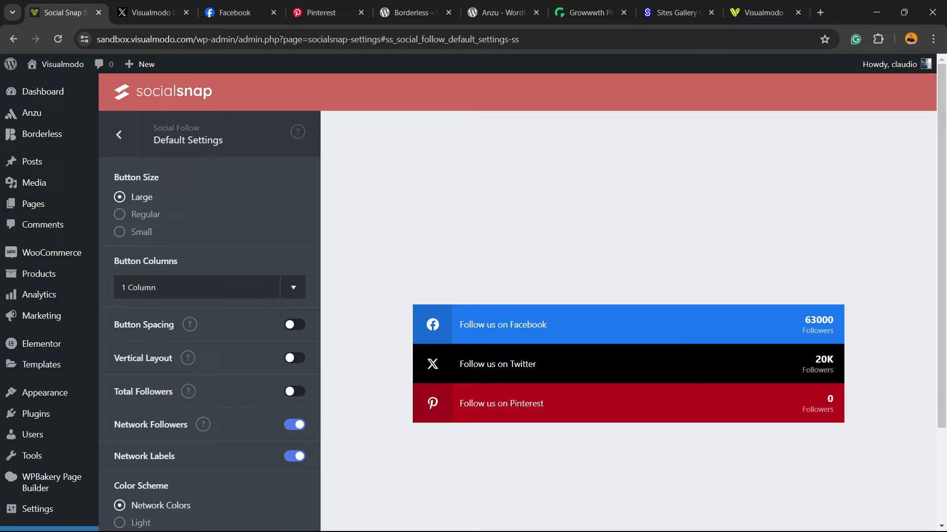
left_click(198, 287)
left_click(197, 337)
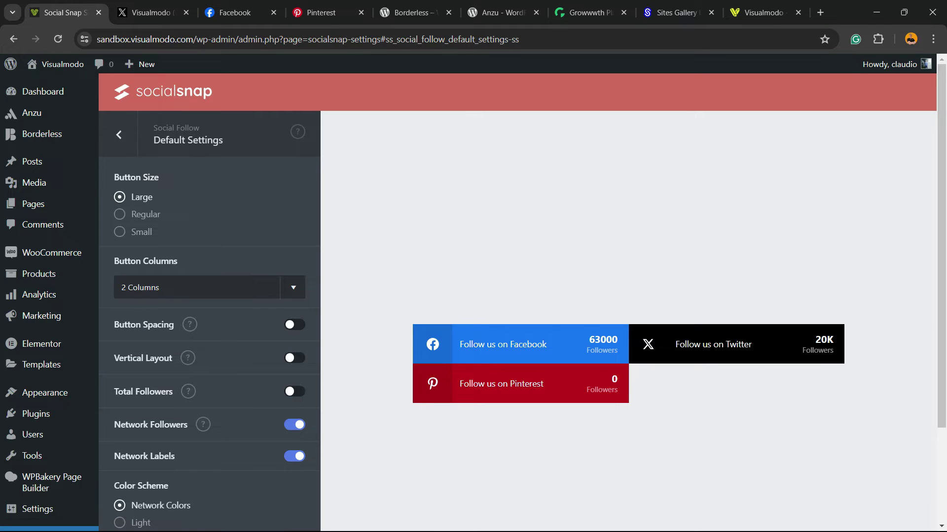
Try the follow buttons in 3 Columns and 4 Columns, and set the button columns to 1 Column
left_click(197, 287)
left_click(197, 357)
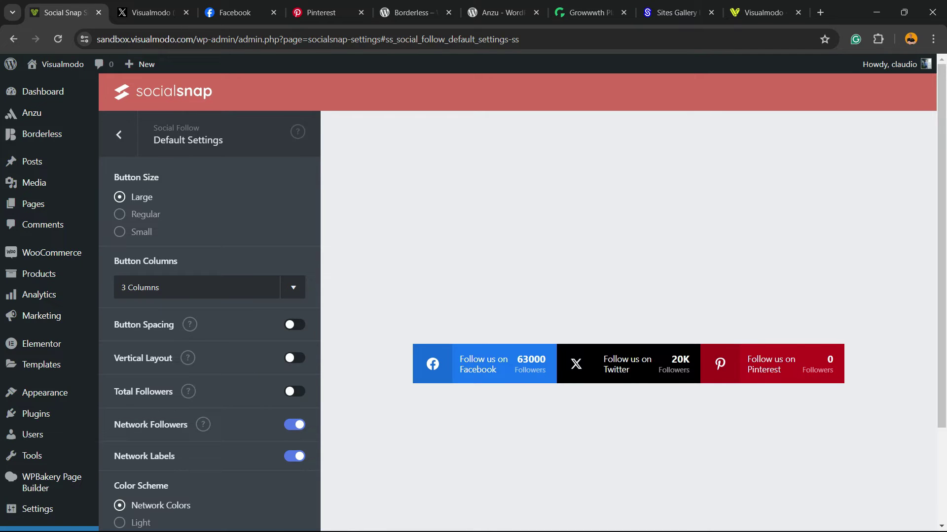
left_click(197, 288)
left_click(197, 379)
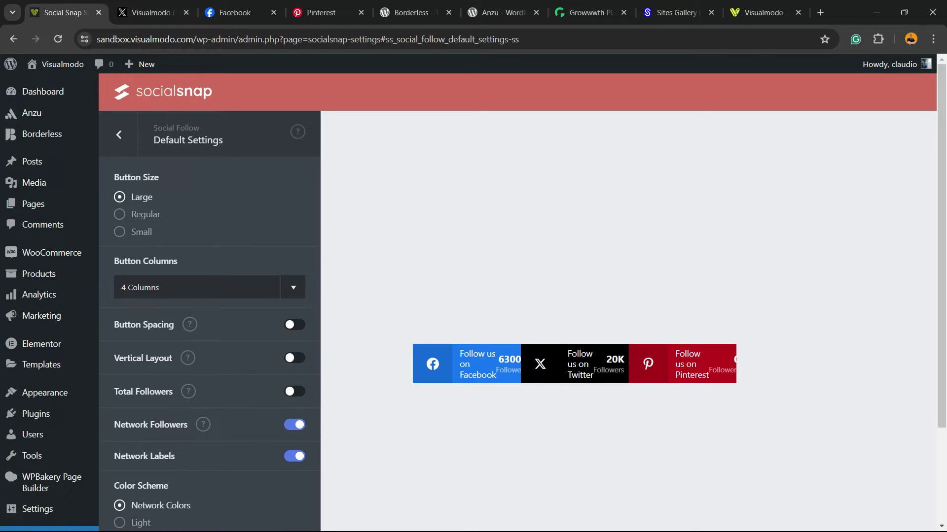
left_click(197, 288)
left_click(148, 317)
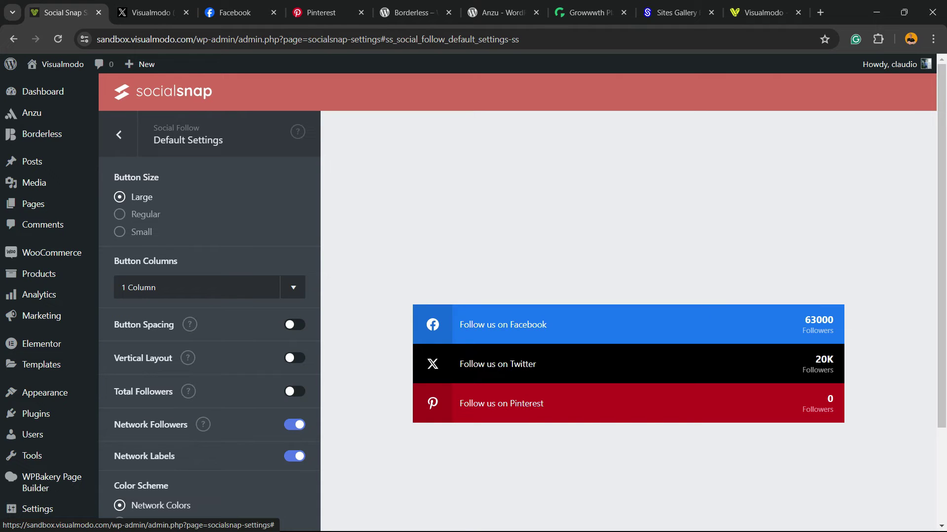
Try the Button Spacing and Vertical Layout options in turn, switching each one back off
left_click(294, 325)
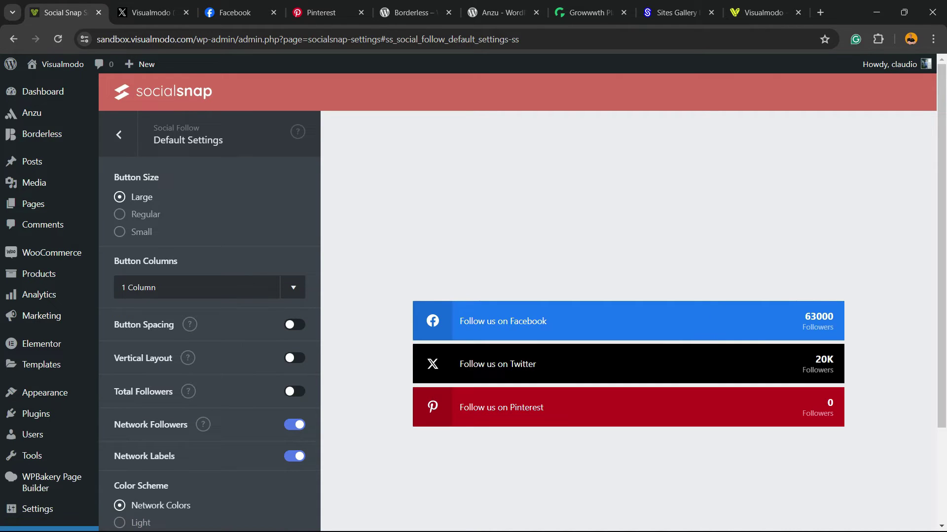
left_click(295, 324)
left_click(294, 359)
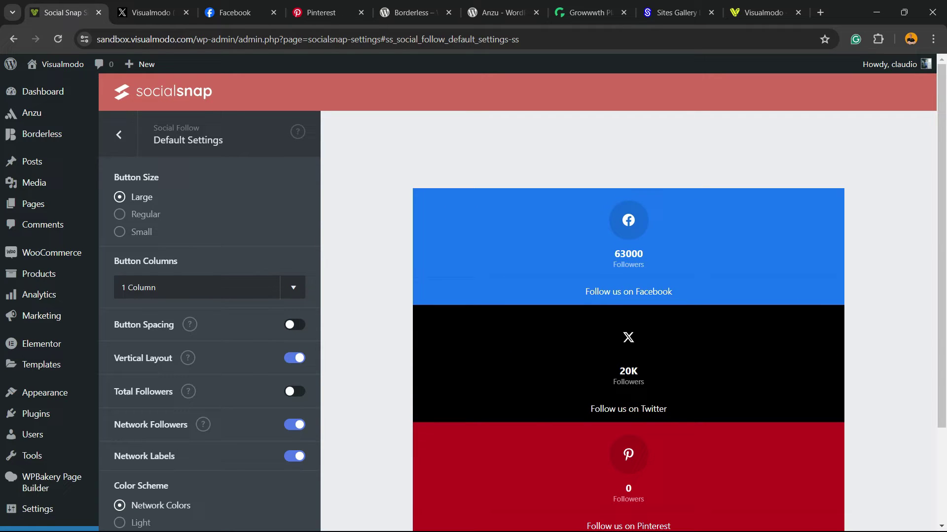
left_click(295, 358)
Enable Total Followers for the follow buttons and try them without Network Labels, leaving the labels on
left_click(294, 391)
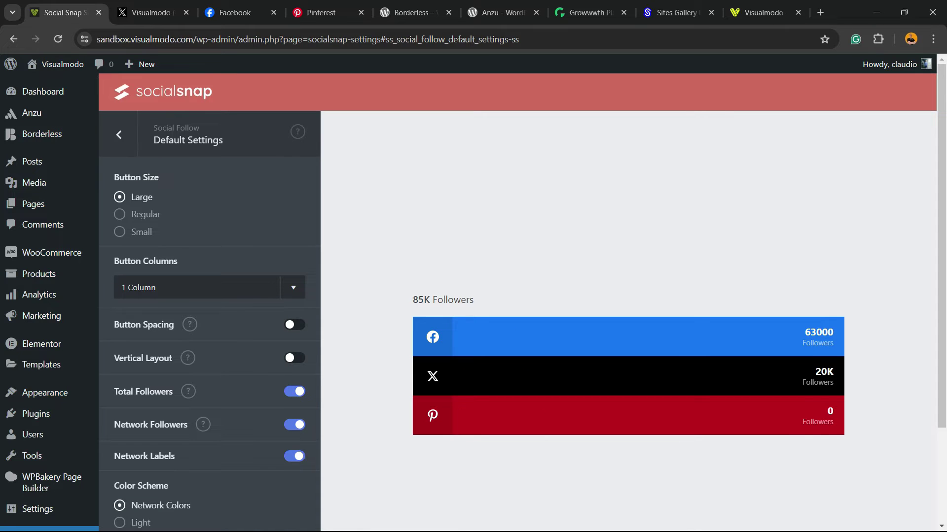
left_click(295, 456)
left_click(294, 456)
left_click(294, 457)
left_click(295, 456)
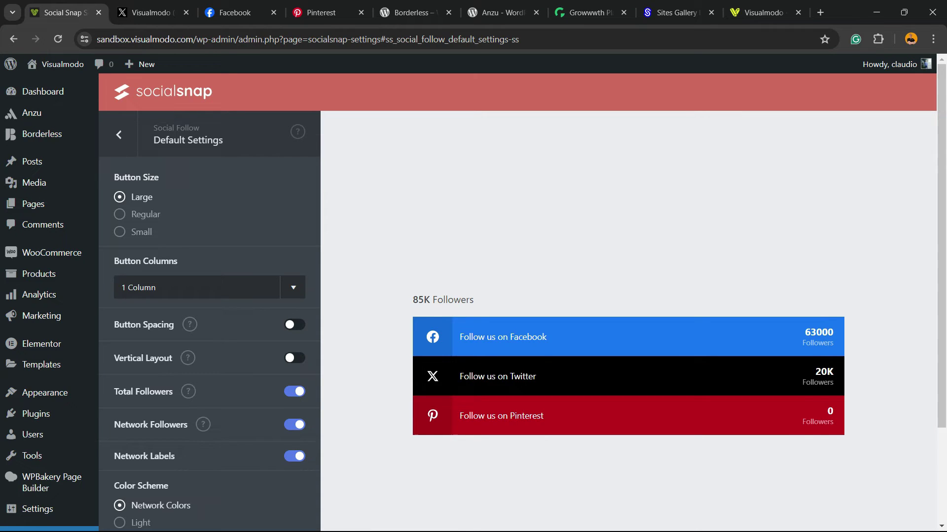
Try the follow buttons without Network Followers and without Total Followers, switching both options back on
left_click(294, 424)
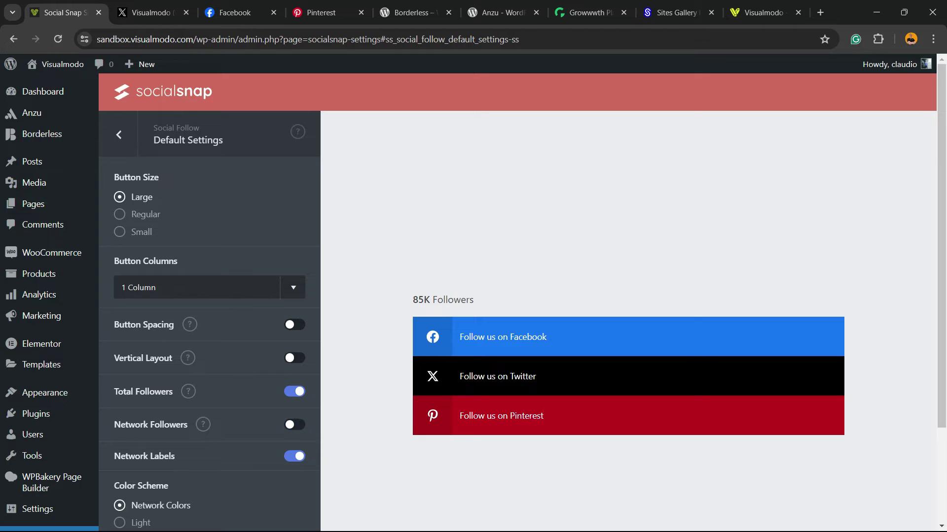
left_click(295, 424)
left_click(294, 424)
left_click(294, 424)
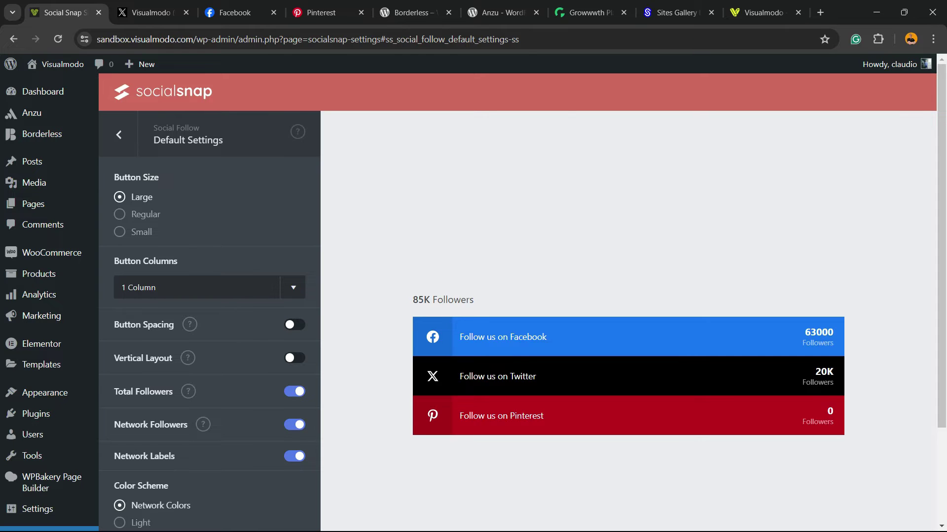
left_click(294, 391)
left_click(294, 392)
left_click(295, 392)
left_click(294, 391)
Try the Light and Dark color schemes, return to Network Colors and save the default settings
scroll(473, 296, "down", 3)
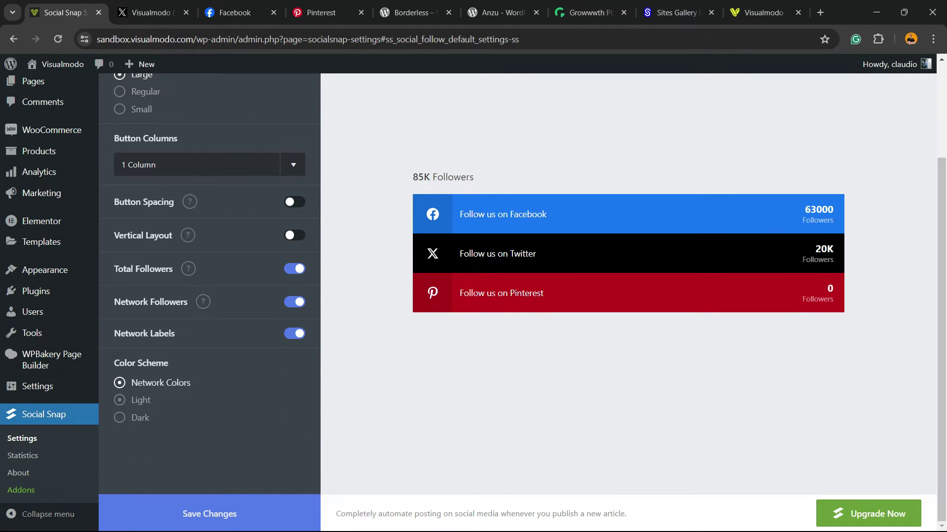
left_click(140, 400)
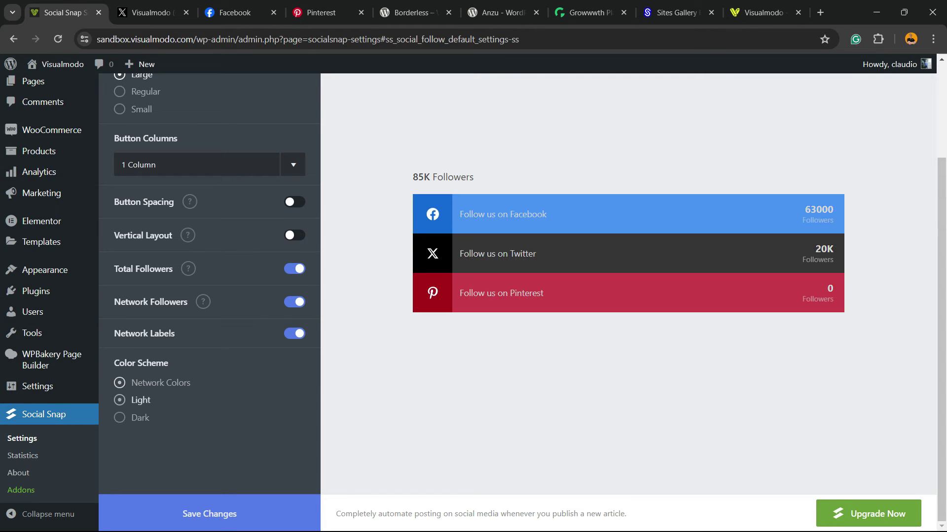
left_click(140, 418)
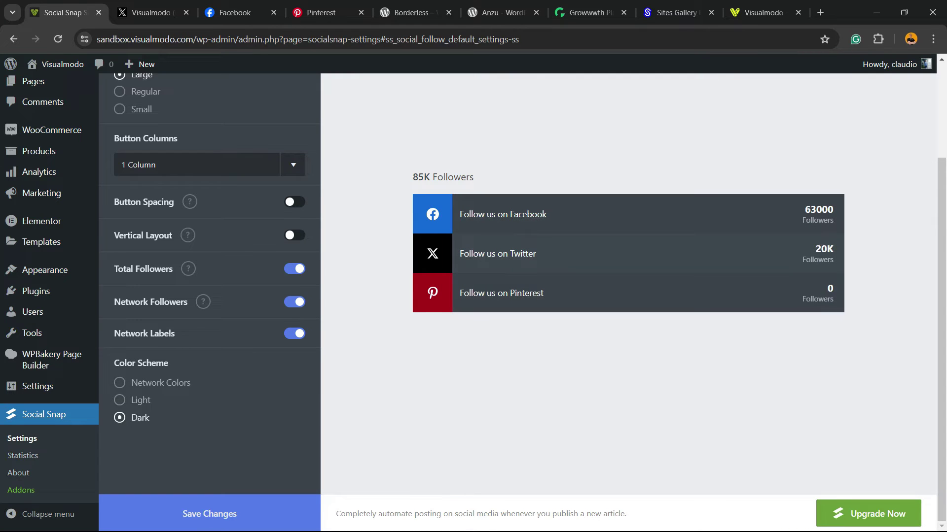
left_click(148, 383)
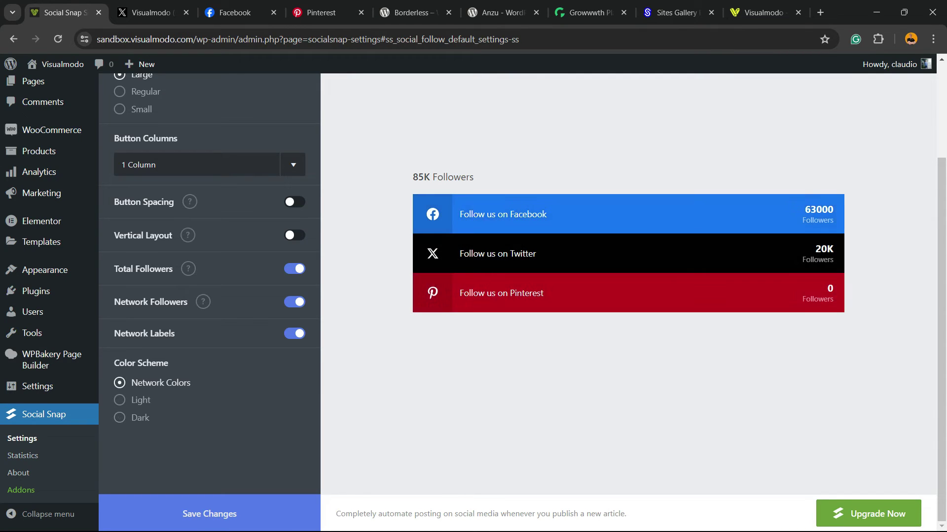
left_click(209, 514)
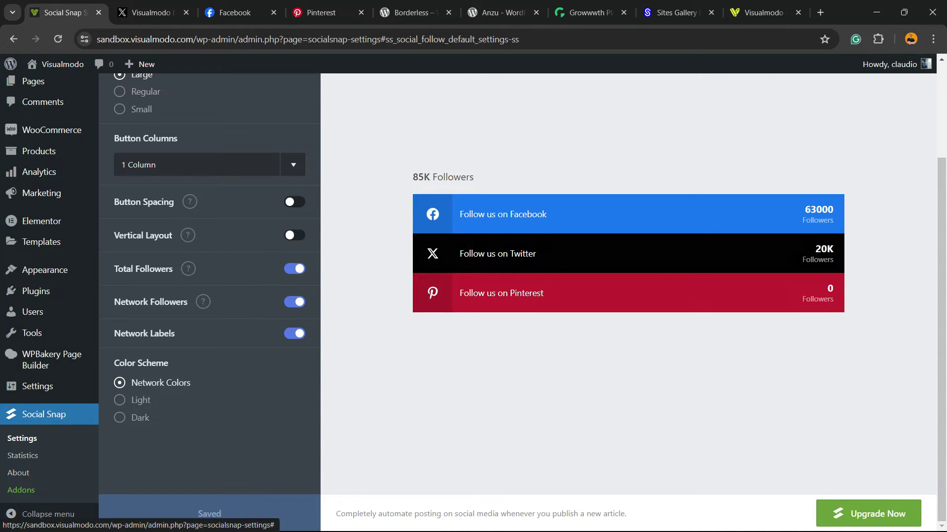
Open the site's list of pages and start a new page
scroll(629, 293, "up", 3)
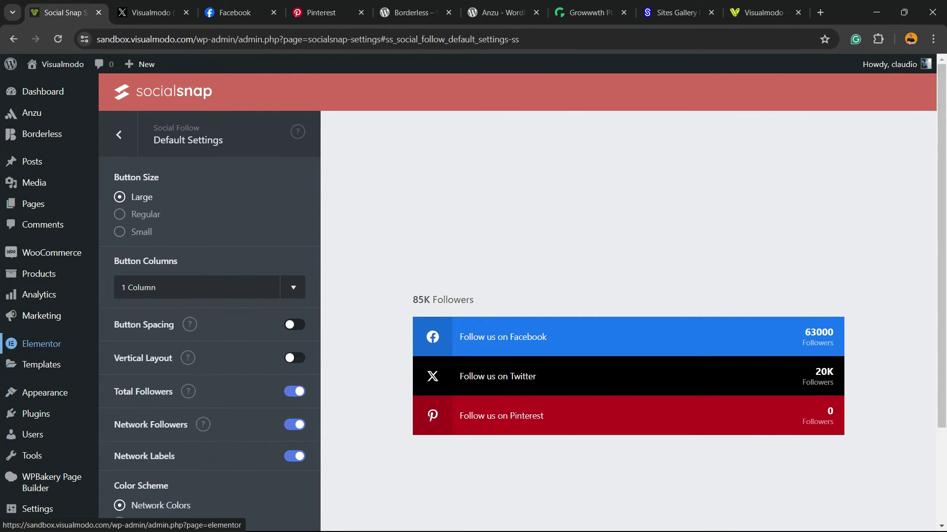
mouse_move(42, 315)
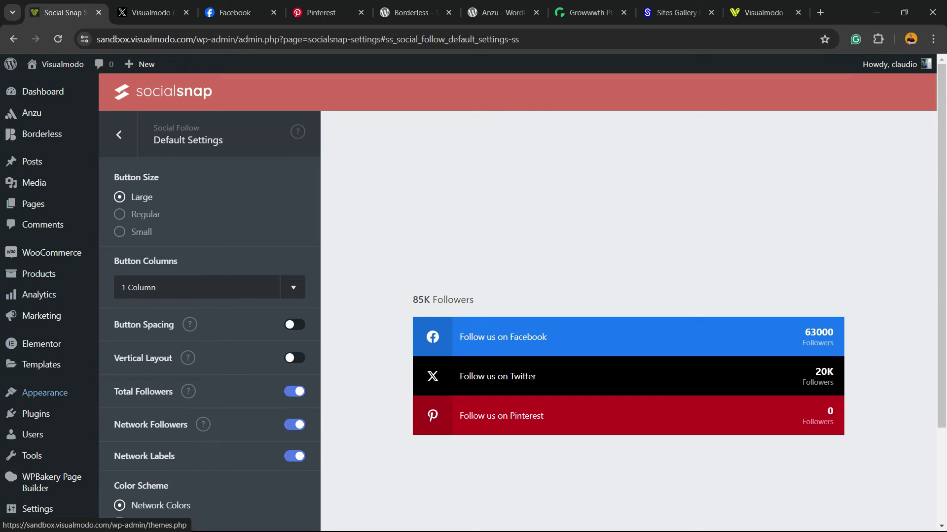
mouse_move(44, 392)
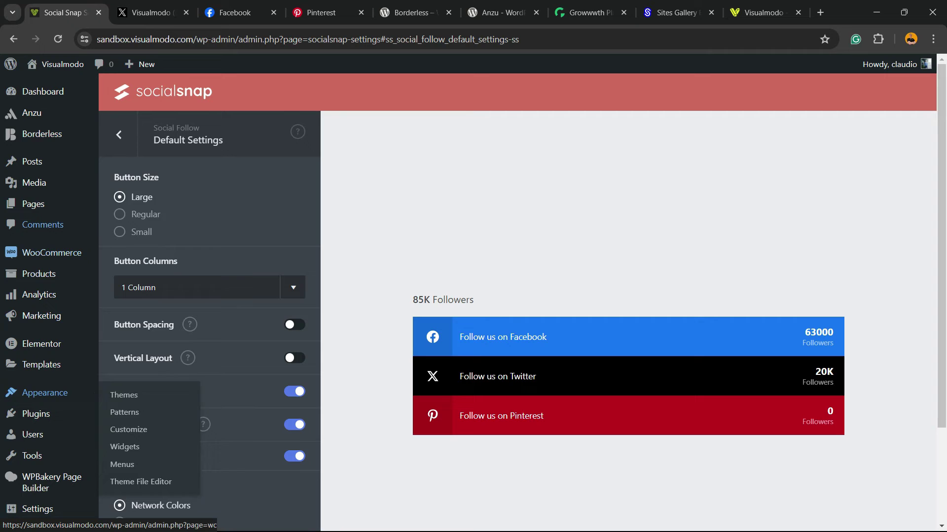
left_click(33, 204)
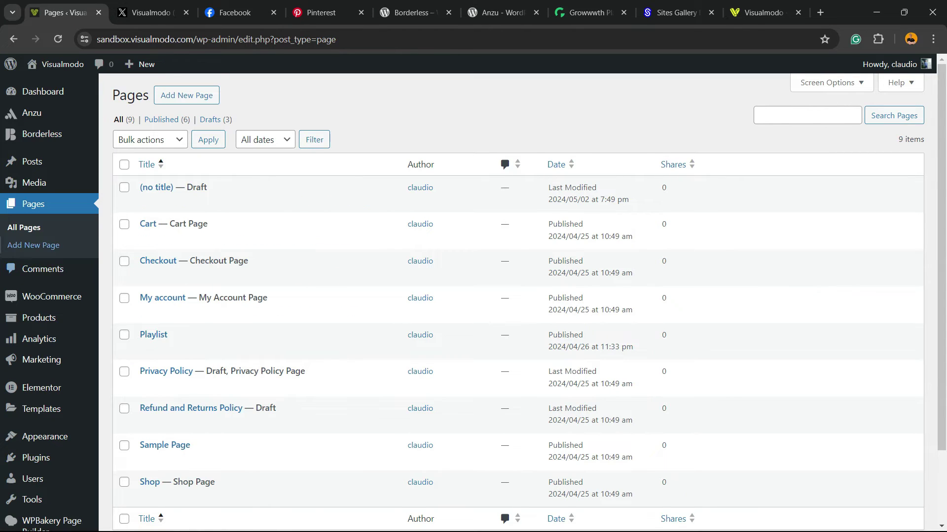
left_click(33, 245)
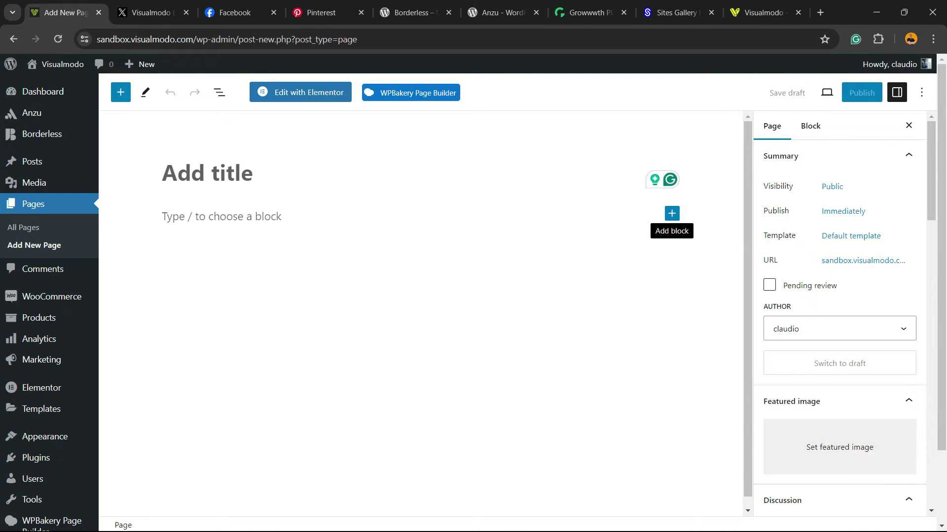
Search the blocks for "snap" and insert the [Social Snap] Social Follow block into the page
left_click(672, 213)
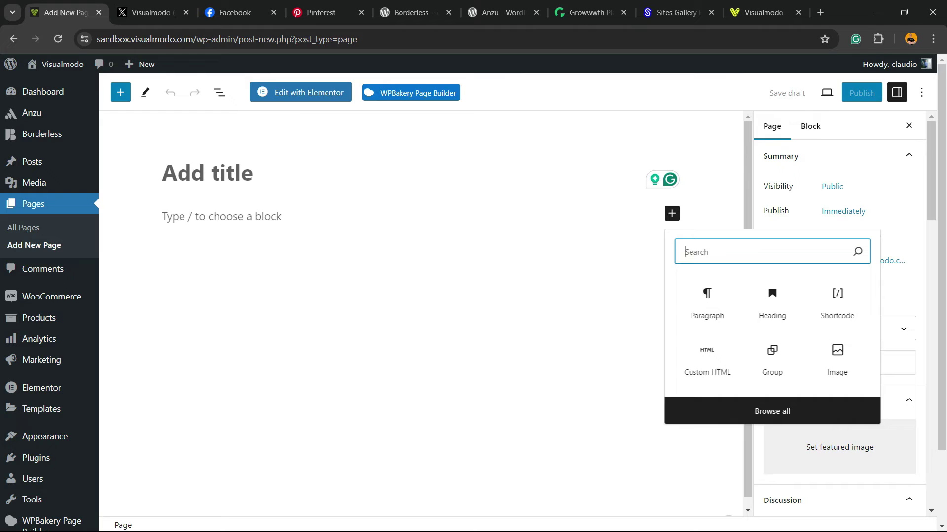
type("s")
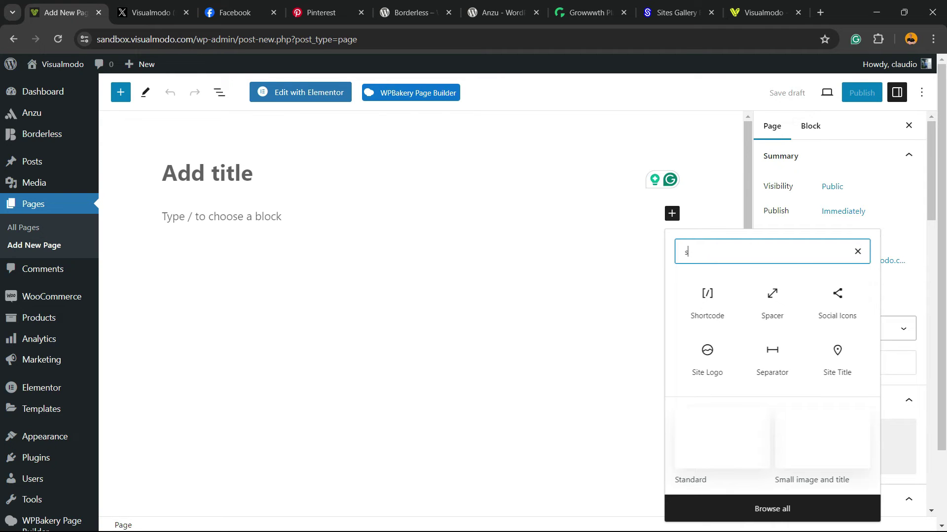
type("nap")
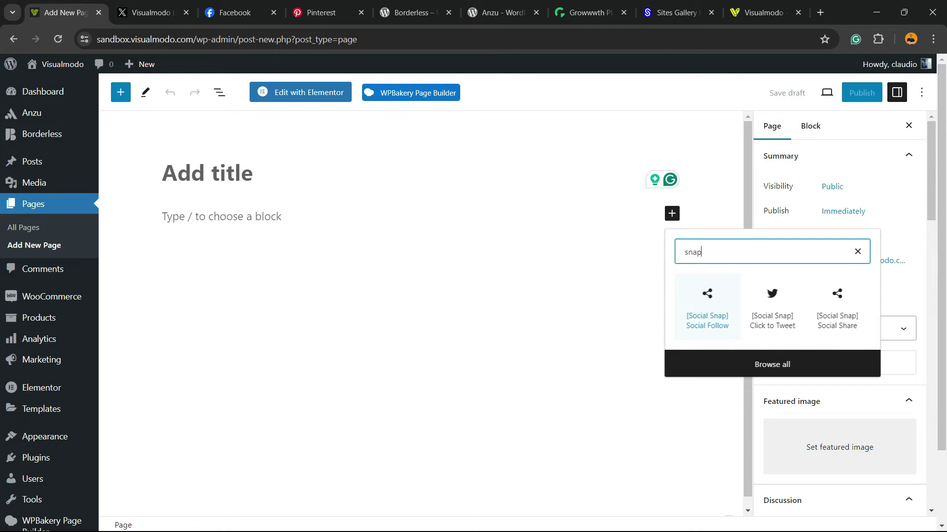
left_click(707, 308)
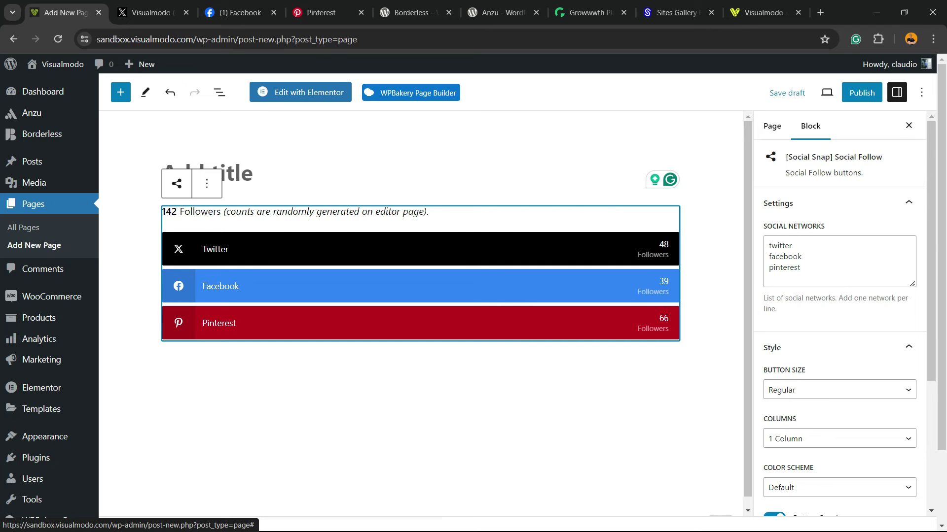
Examine the Social Follow block's social network list and its style, column and follower count options
left_click(420, 286)
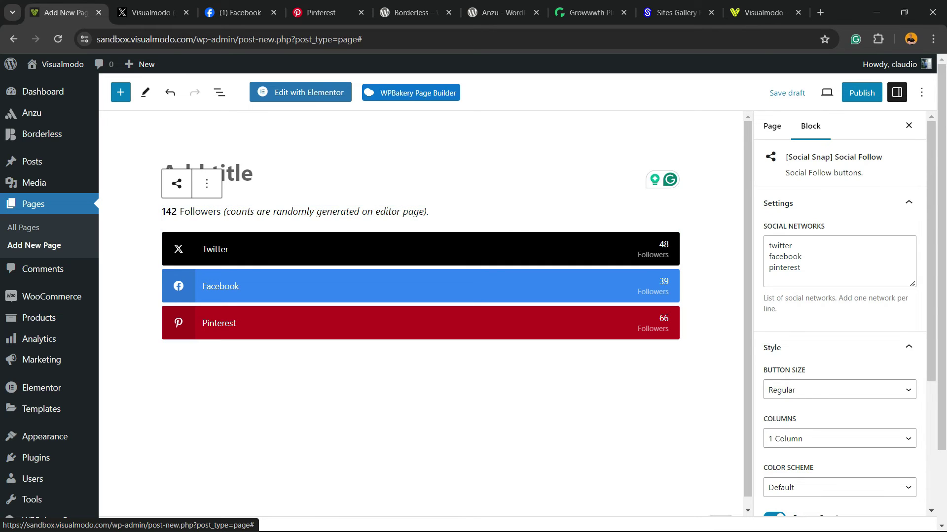
scroll(839, 319, "down", 4)
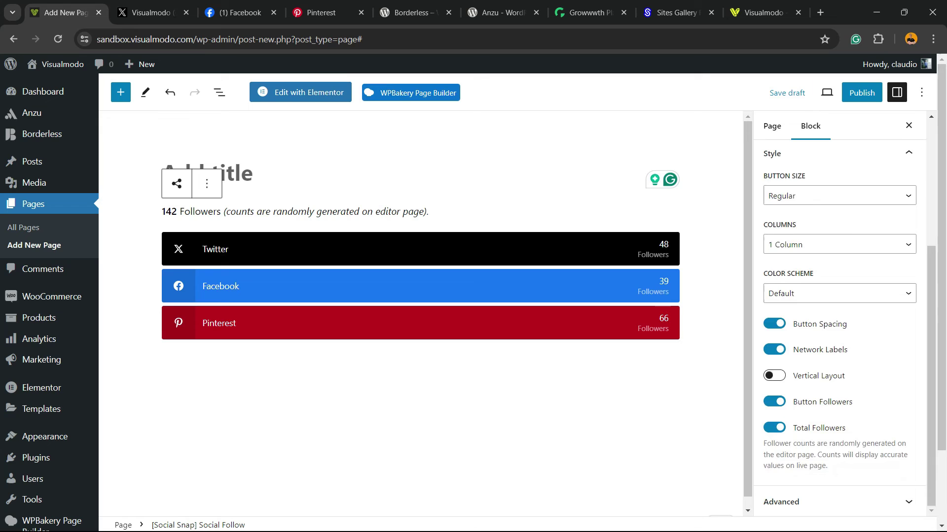
scroll(840, 319, "up", 4)
key("ctrl+plus")
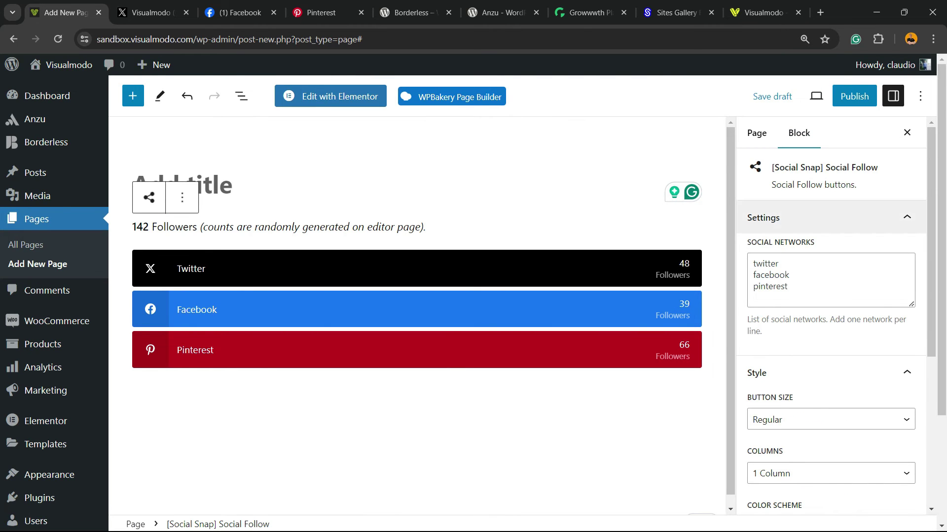
scroll(831, 321, "down", 2)
scroll(831, 320, "down", 2)
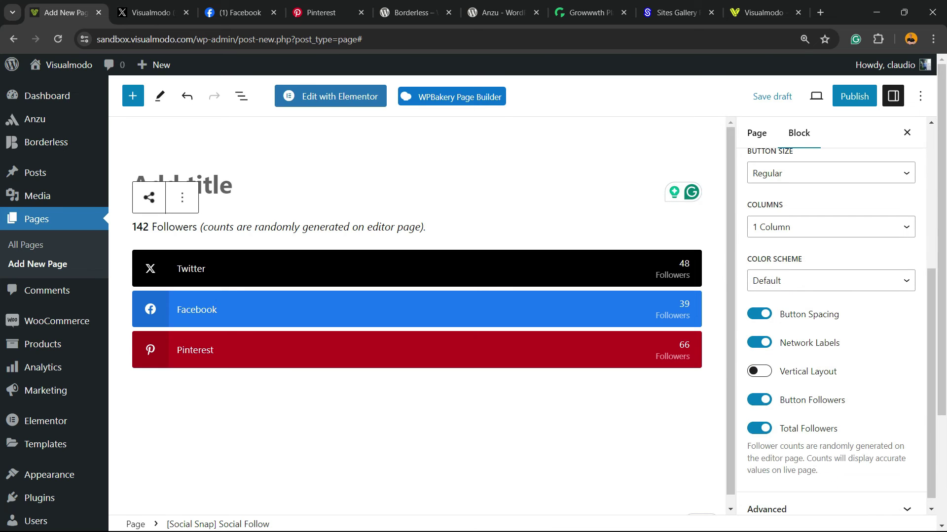
left_click(831, 227)
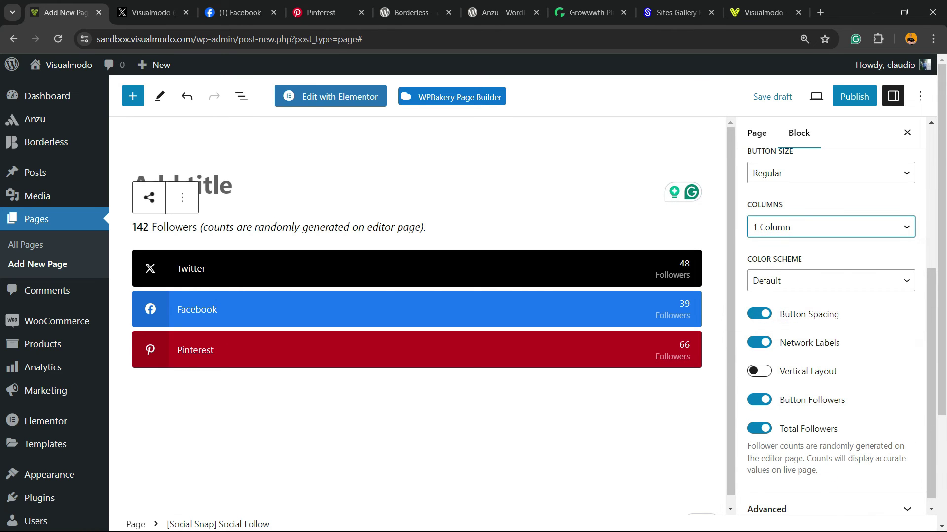
scroll(831, 320, "up", 4)
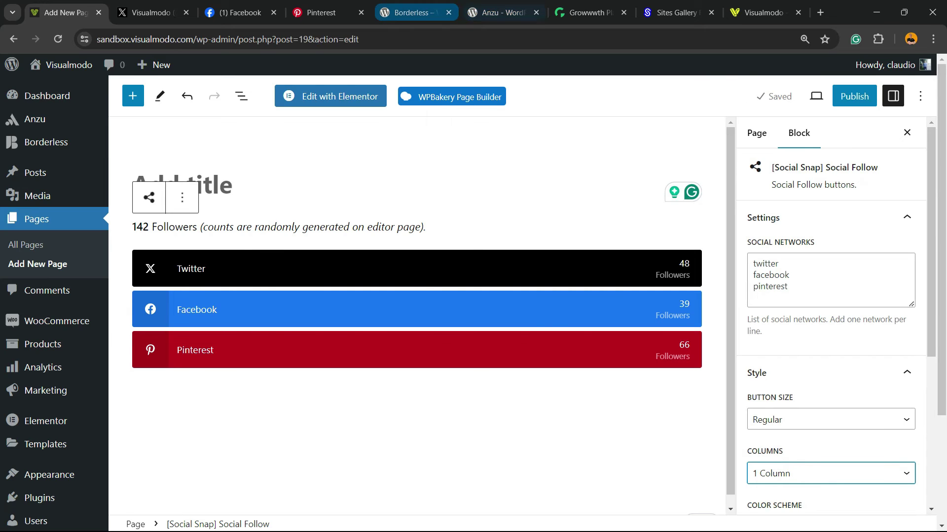
Switch to the WordPress.org page of the Borderless plugin and look over its title and description
left_click(411, 13)
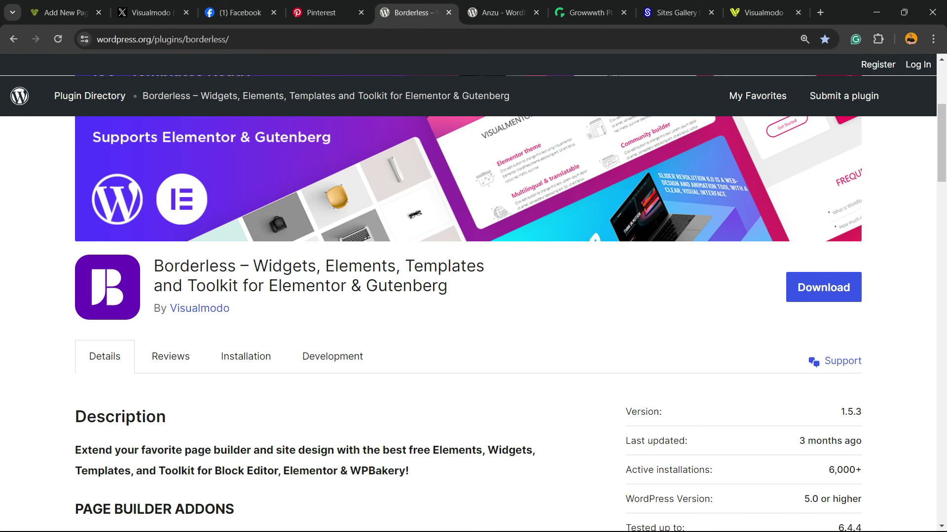
left_click_drag(154, 267, 447, 286)
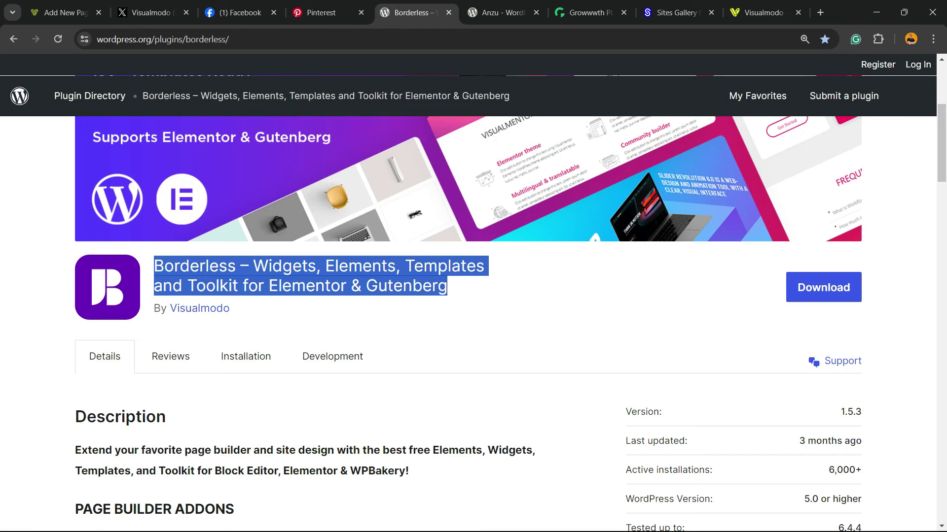
scroll(447, 286, "down", 3)
scroll(447, 286, "up", 3)
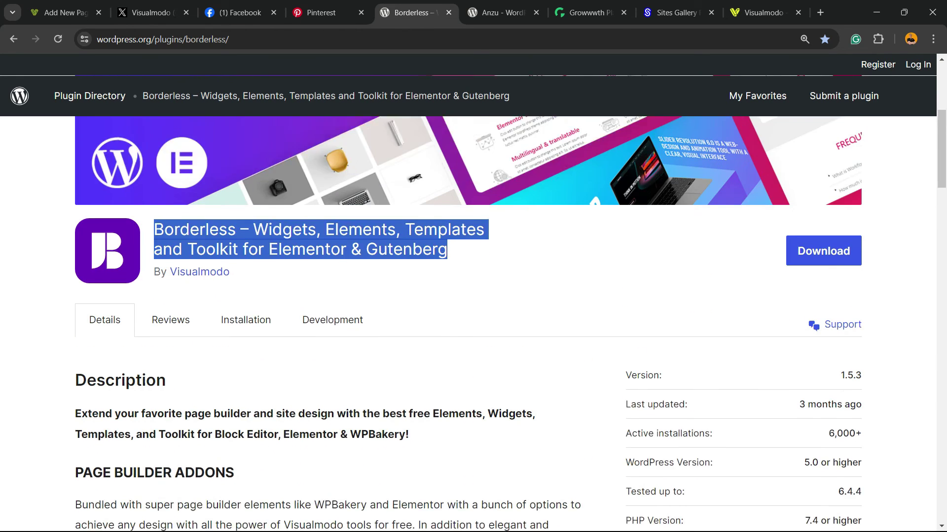
Look through the Anzu theme page on WordPress.org and switch to the Growwwth website
left_click(501, 13)
left_click_drag(176, 292, 299, 297)
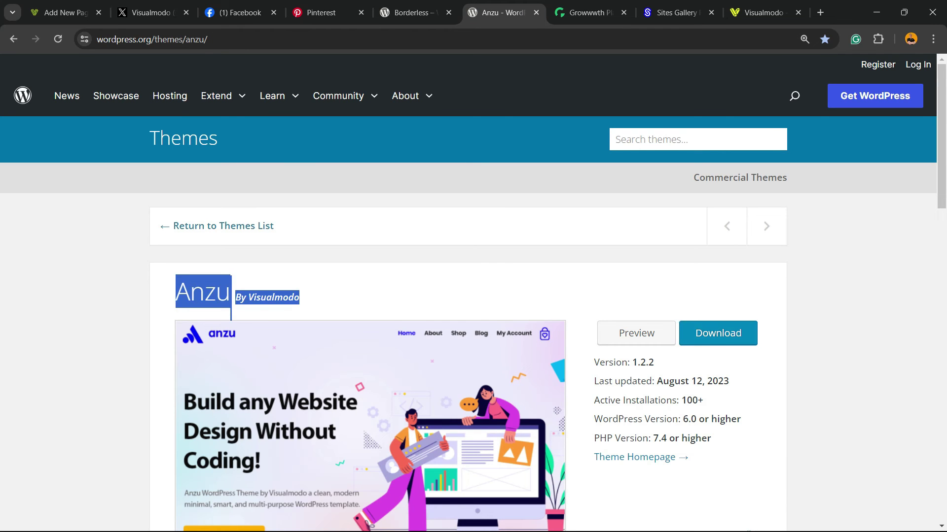
scroll(231, 311, "down", 8)
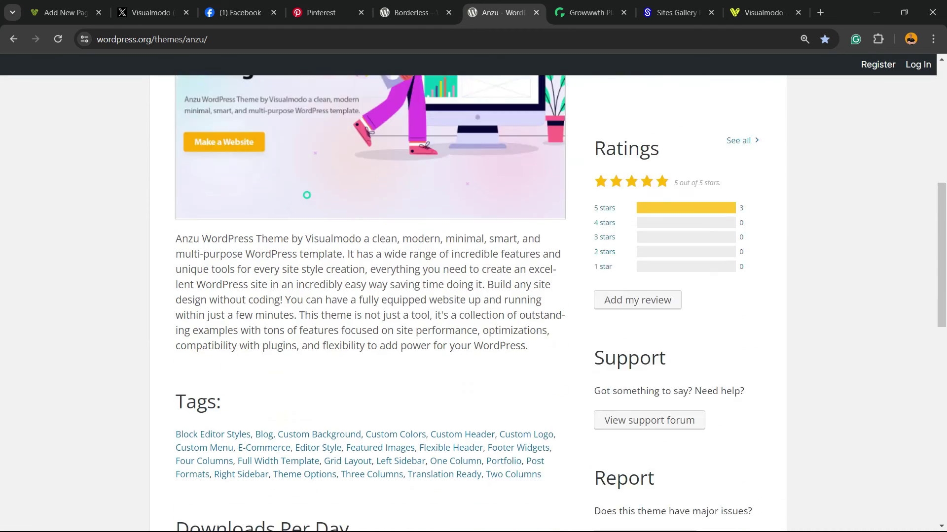
scroll(231, 311, "up", 8)
left_click(587, 12)
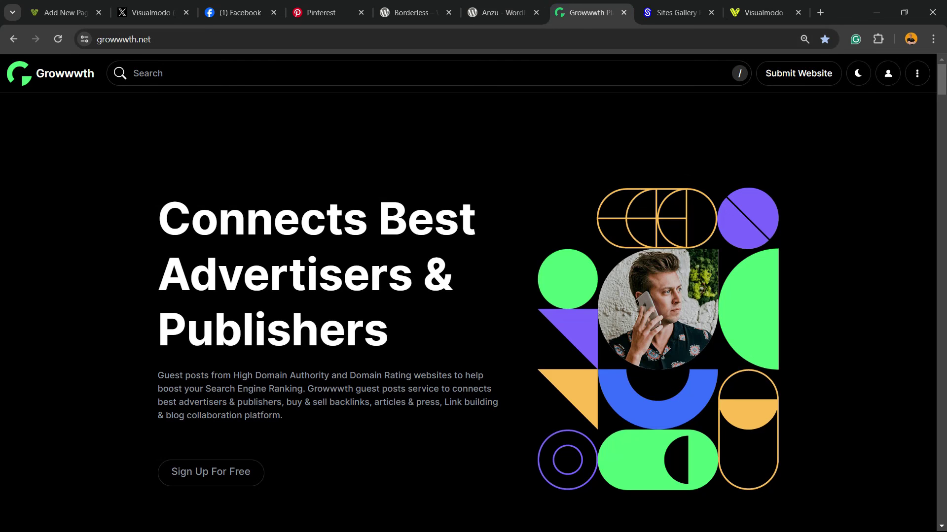
Look through the Growwwth home page and its publisher cards with publishing prices, copywriting prices and link types
triple_click(315, 274)
left_click(315, 274)
scroll(316, 274, "down", 20)
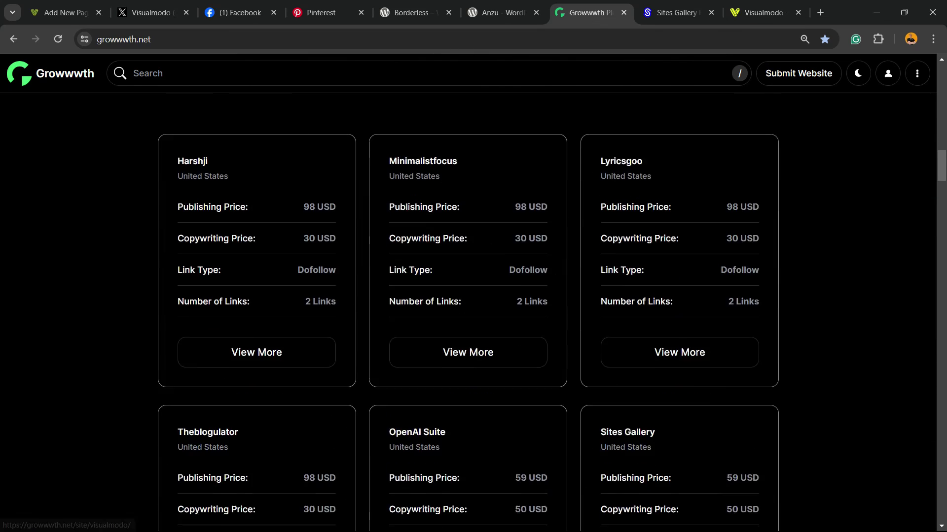
scroll(474, 312, "down", 20)
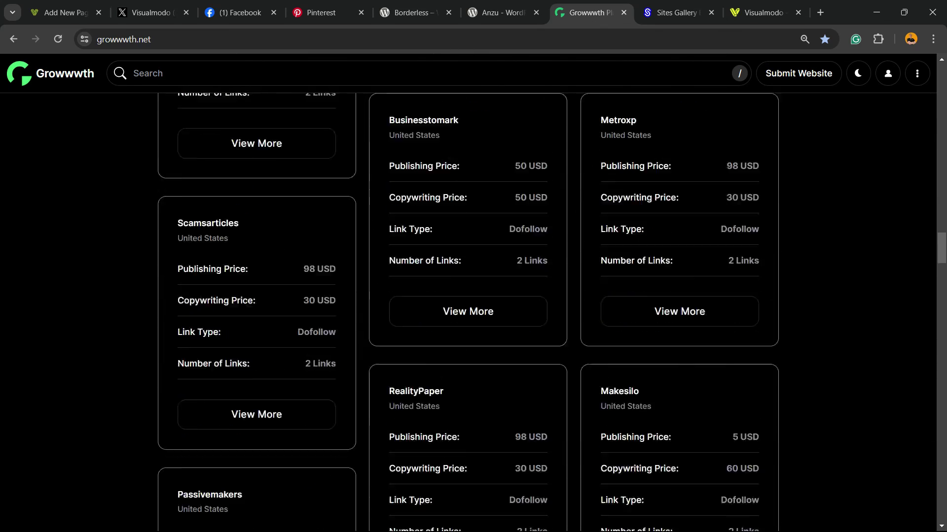
scroll(473, 312, "down", 10)
Switch to the Sites Gallery website and browse its site of the day and showcased website designs
key("ctrl+Tab")
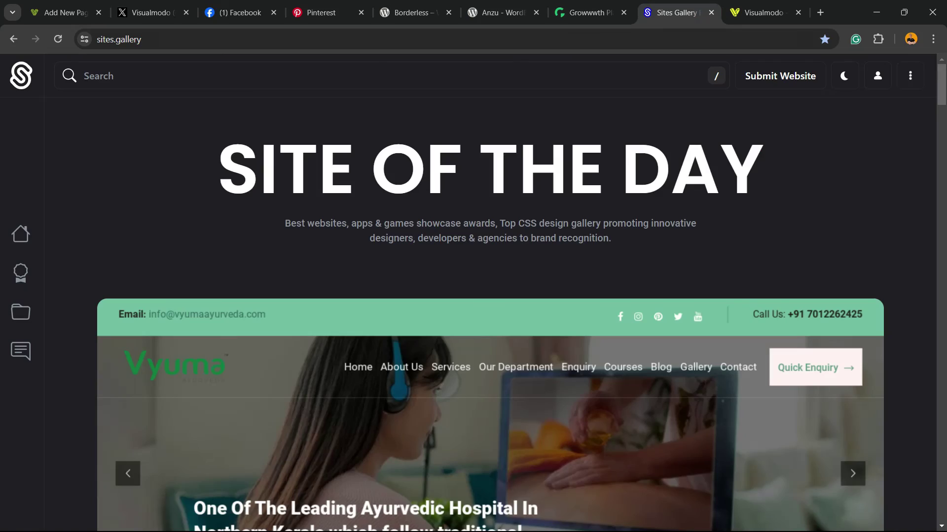
scroll(491, 333, "down", 10)
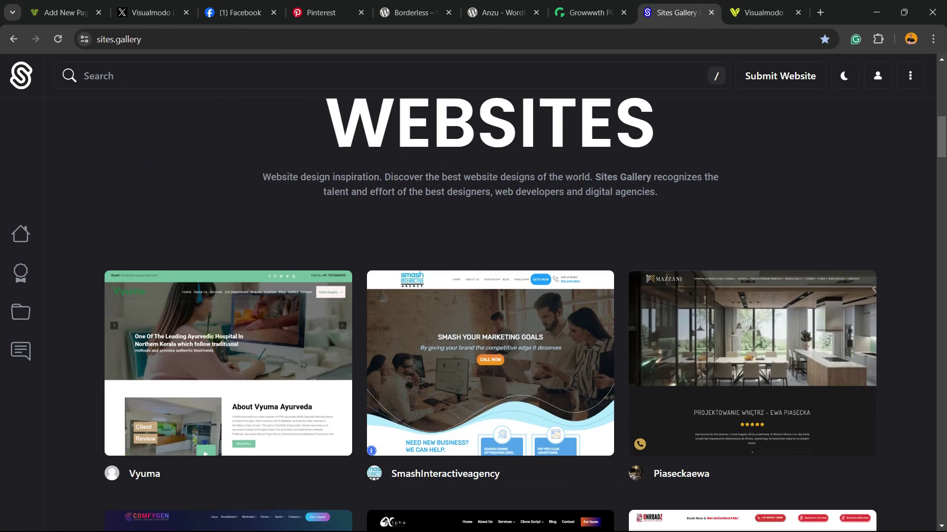
scroll(490, 315, "down", 20)
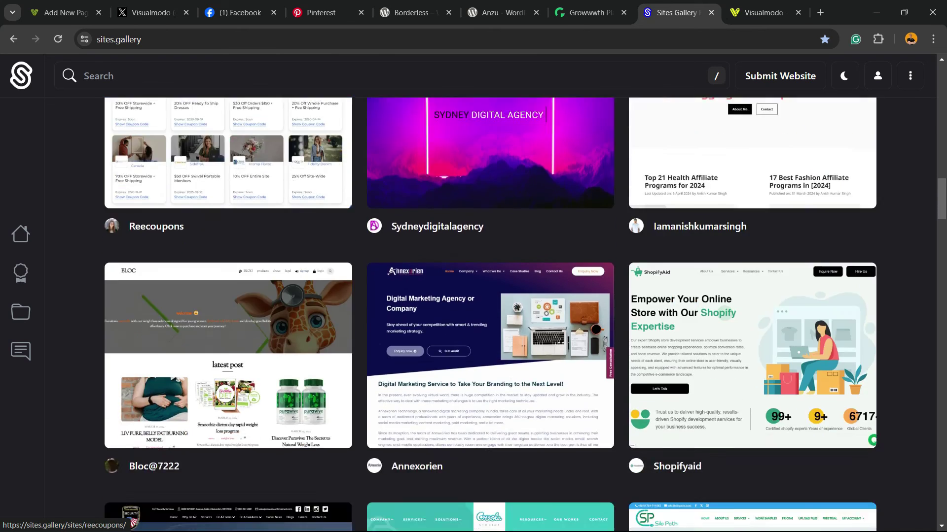
scroll(491, 316, "down", 5)
Open the Borderless Plugin page on the Visualmodo website and review its plan features and theme-independent templates
key("ctrl+Tab")
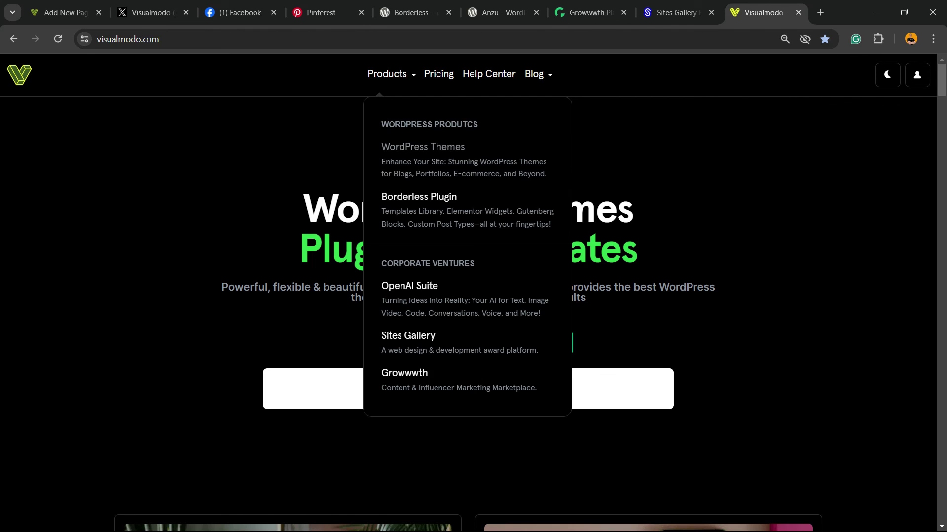
left_click(418, 197)
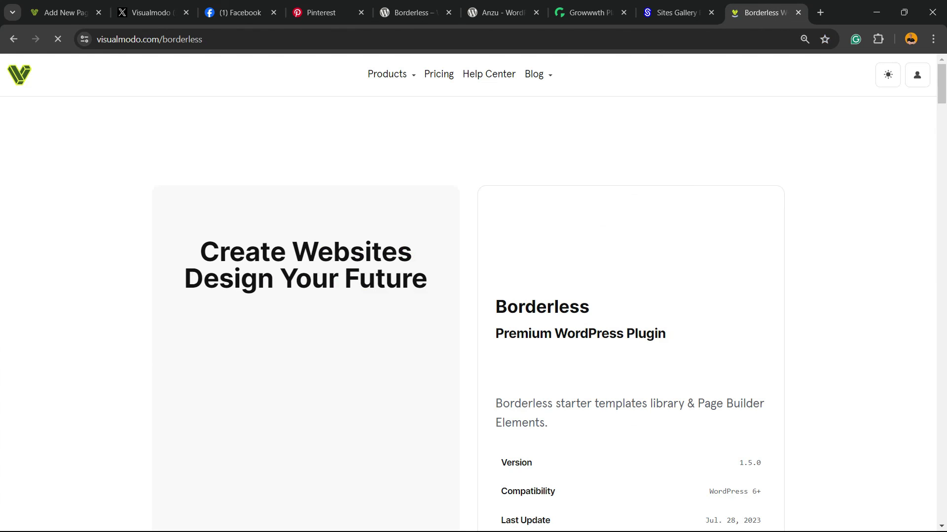
scroll(473, 295, "down", 10)
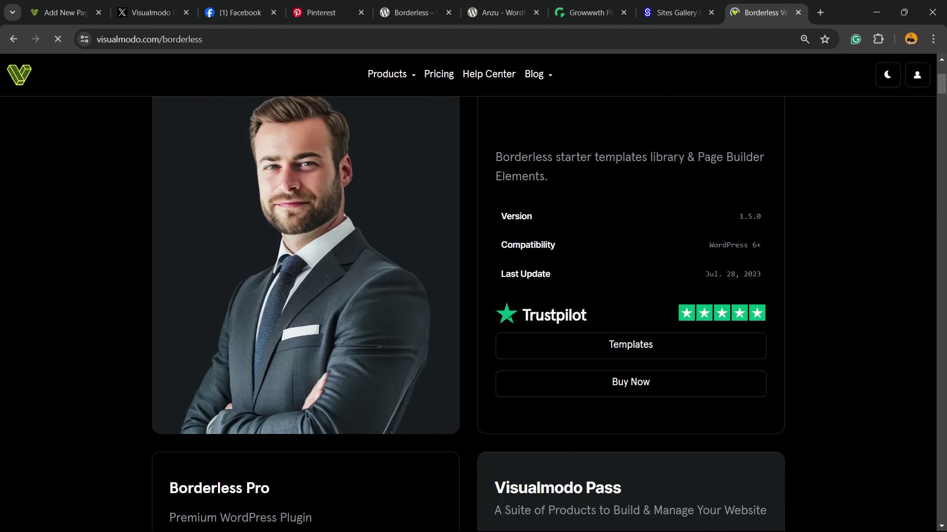
scroll(473, 296, "down", 10)
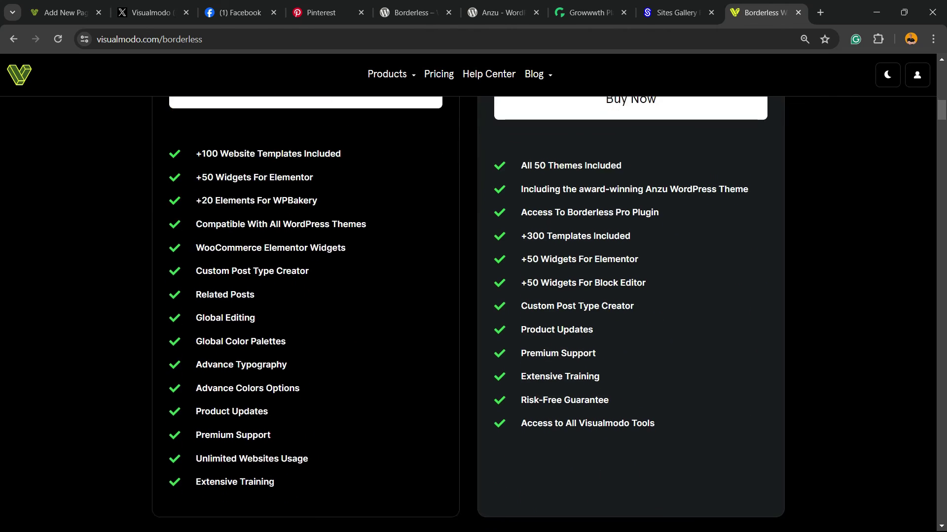
scroll(473, 296, "down", 15)
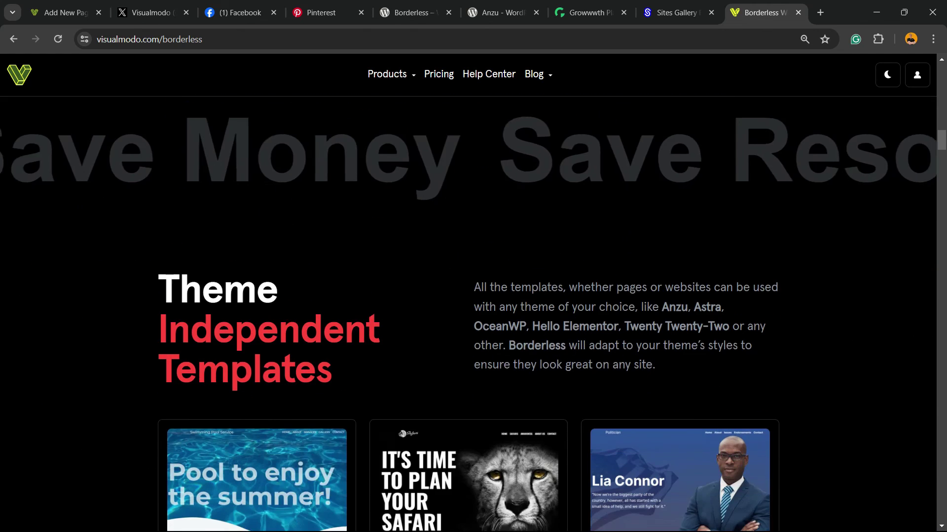
scroll(256, 276, "down", 12)
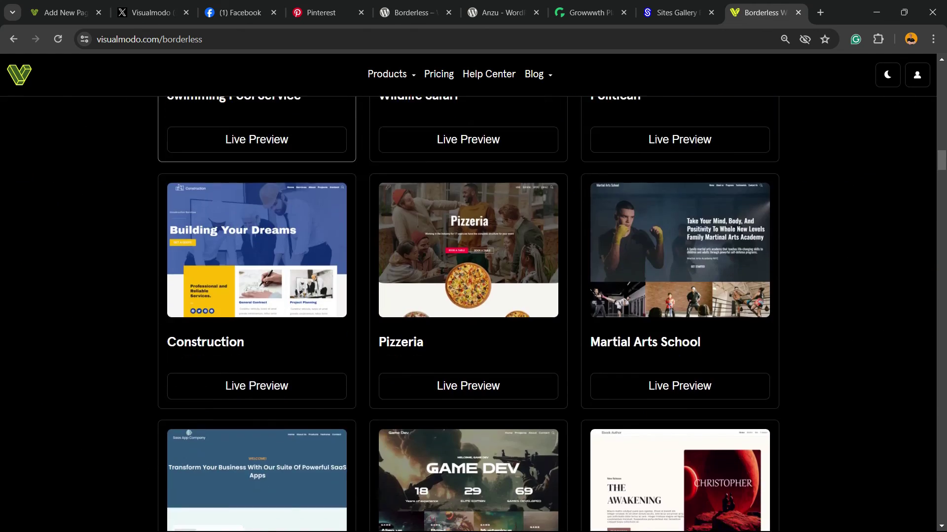
scroll(256, 276, "down", 7)
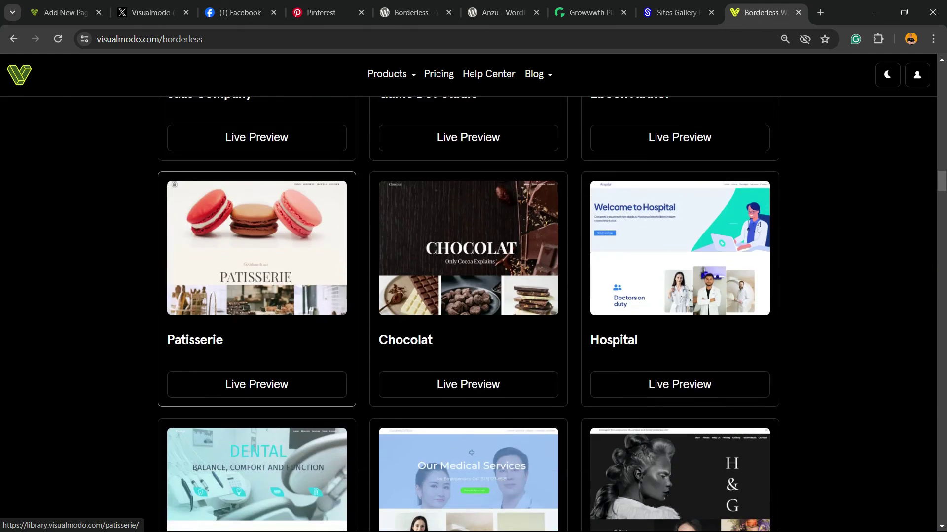
scroll(256, 276, "down", 12)
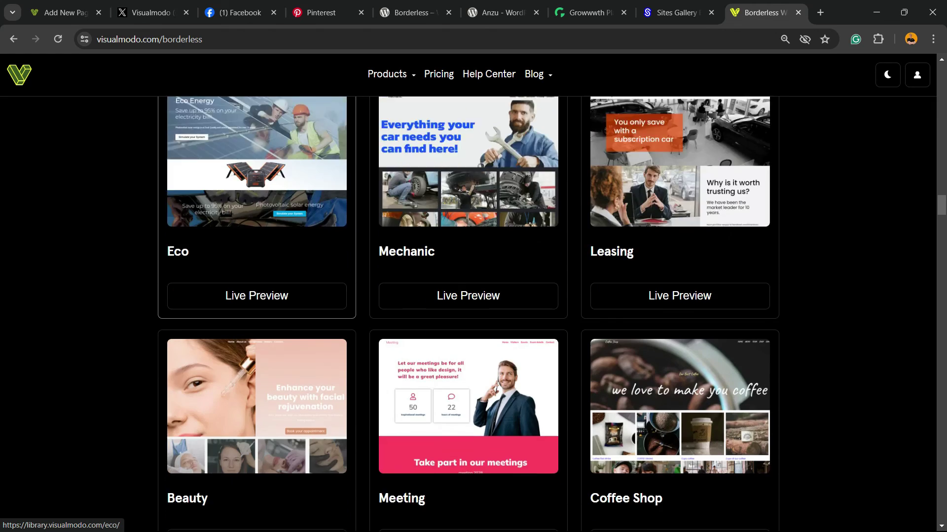
scroll(256, 276, "down", 15)
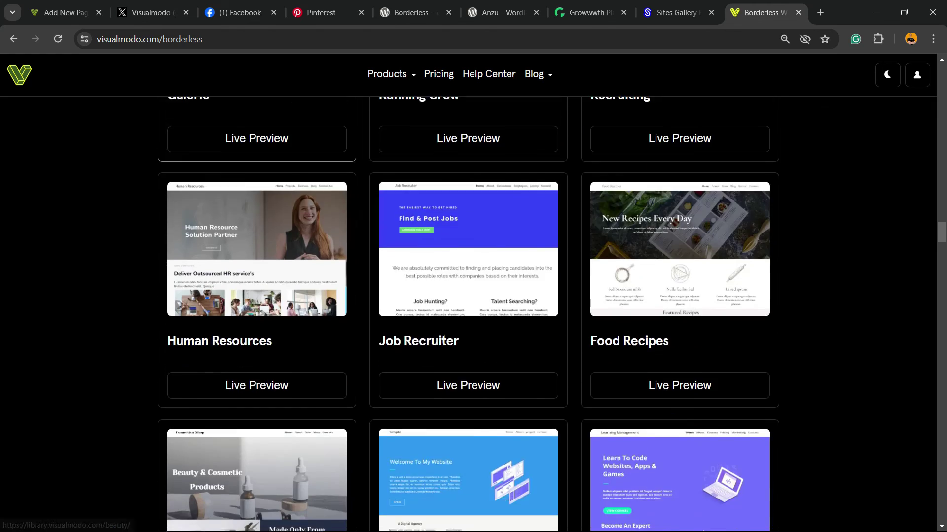
scroll(256, 276, "down", 7)
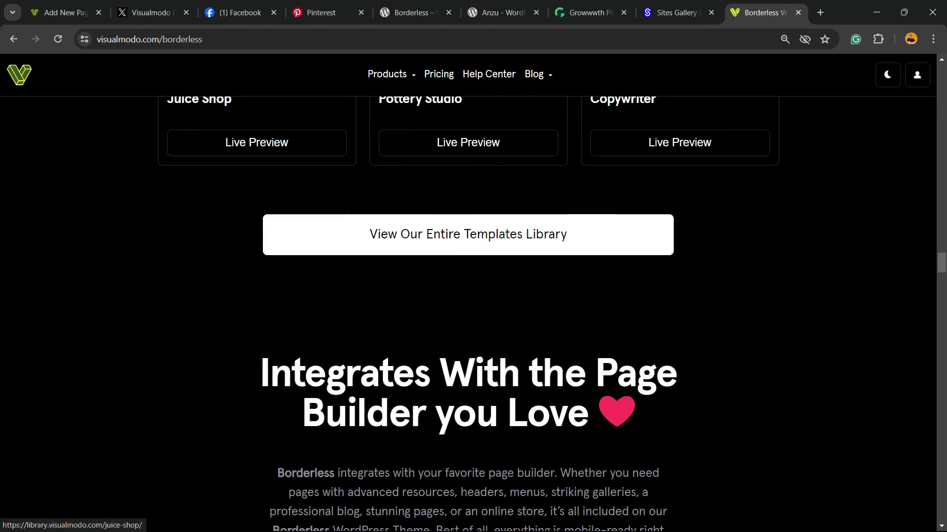
Open Visualmodo's entire templates library from the Borderless page and browse the template previews
left_click(467, 235)
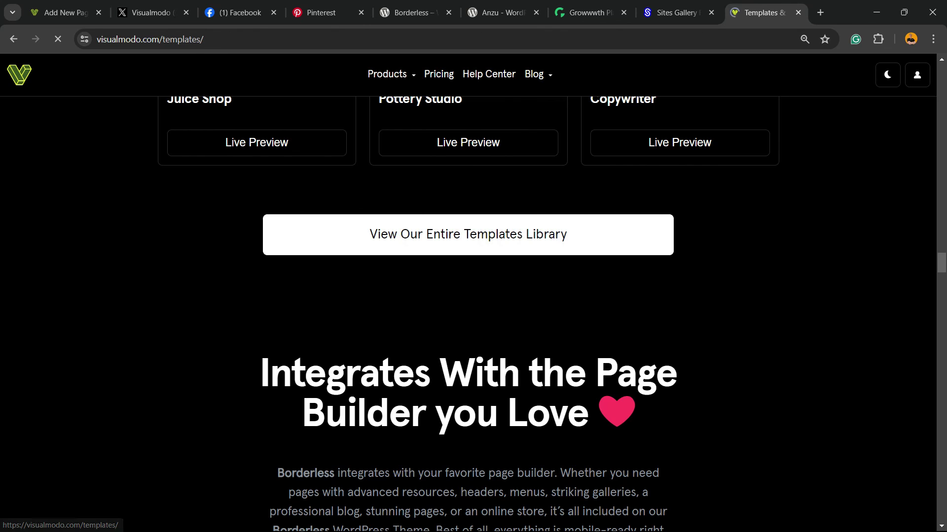
scroll(467, 246, "down", 2)
scroll(468, 296, "down", 7)
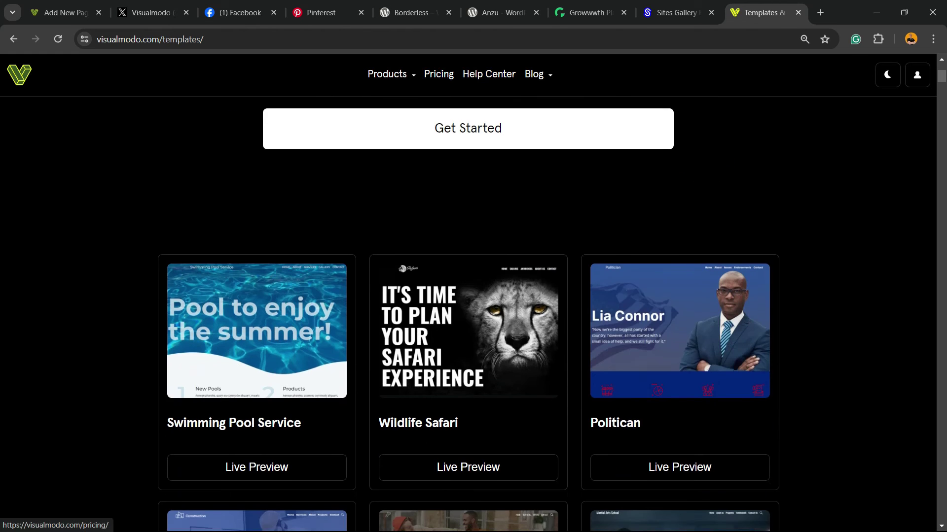
scroll(468, 296, "down", 15)
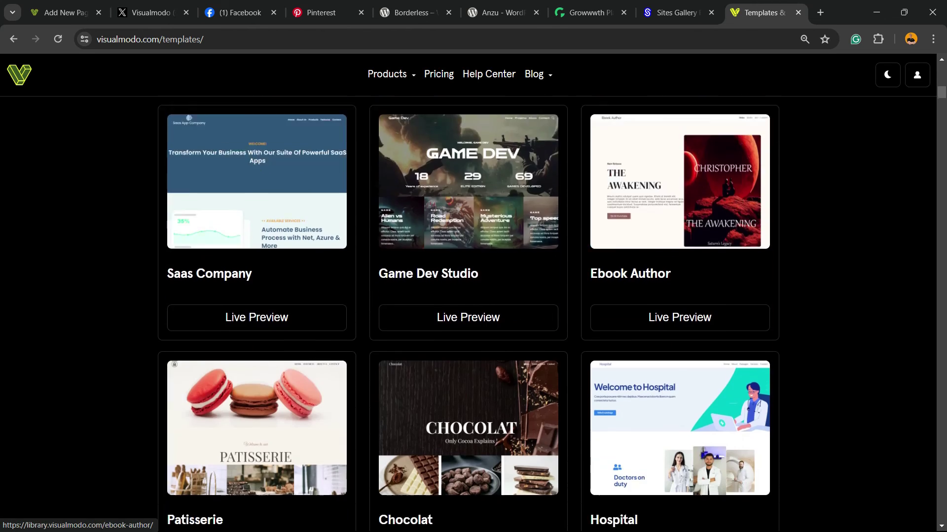